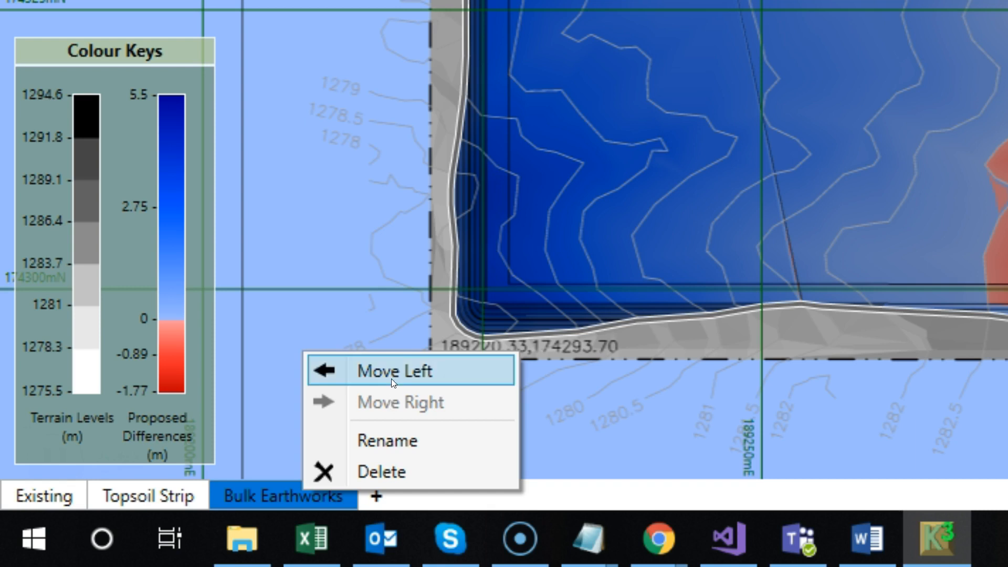
- Add a new proposed phase and move it between the Existing and Topsoil Strip phases
left_click(553, 406)
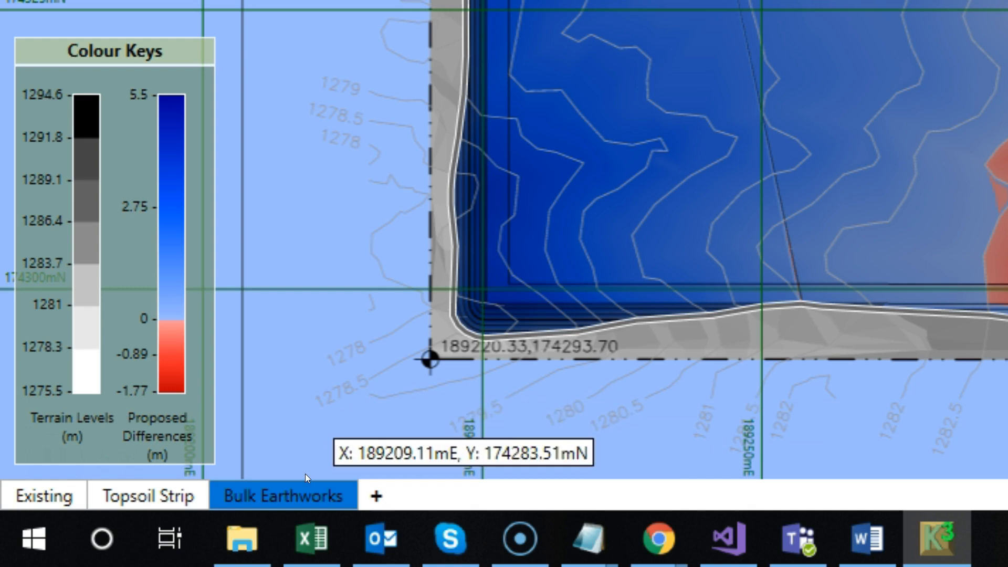
left_click(372, 496)
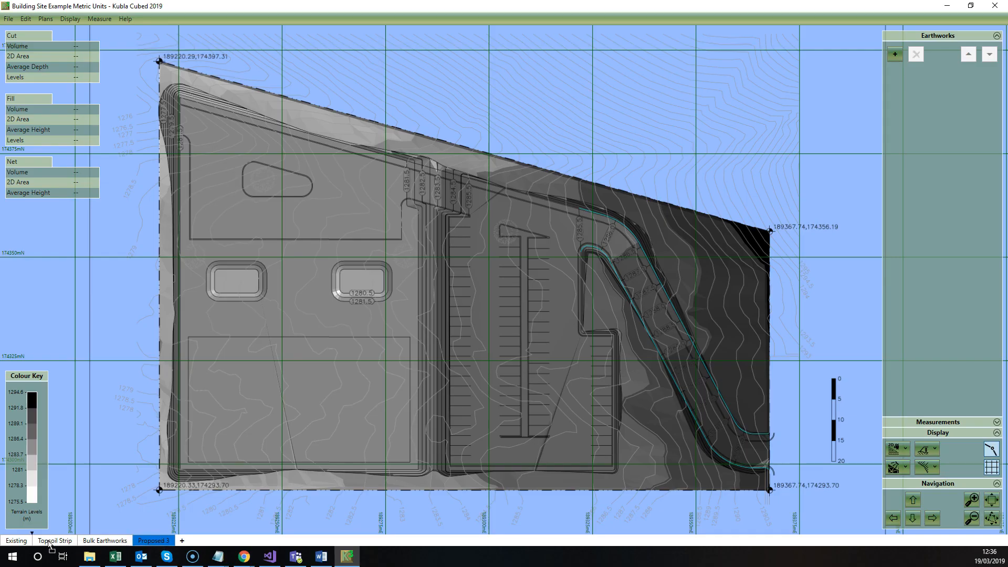
left_click_drag(47, 543, 47, 545)
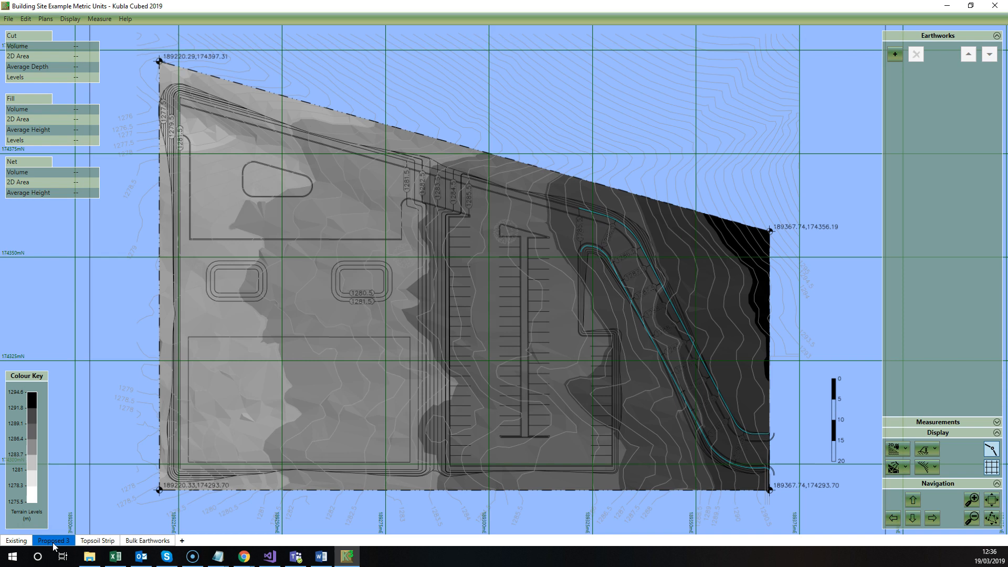
- Delete the Proposed 3 phase
right_click(54, 546)
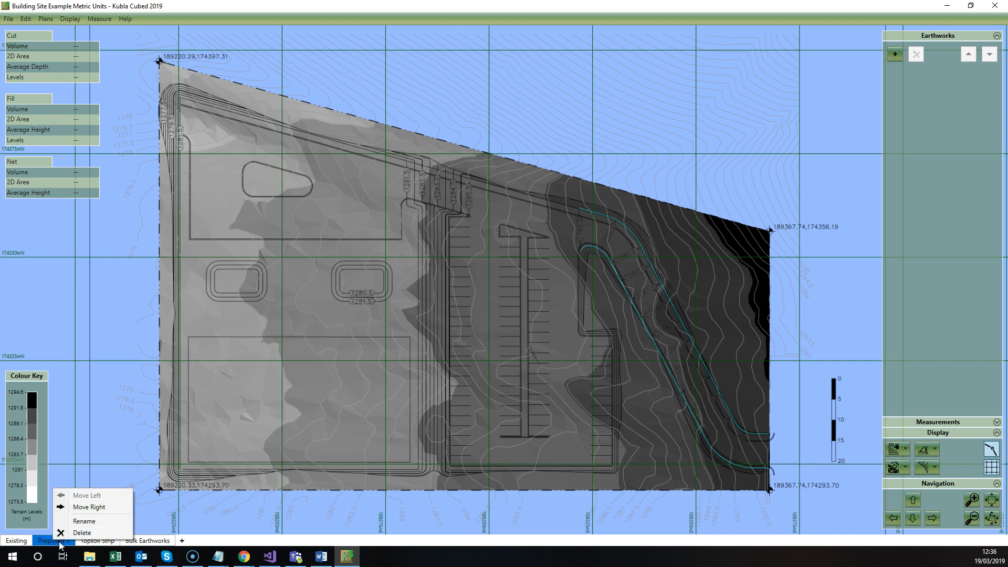
left_click(85, 532)
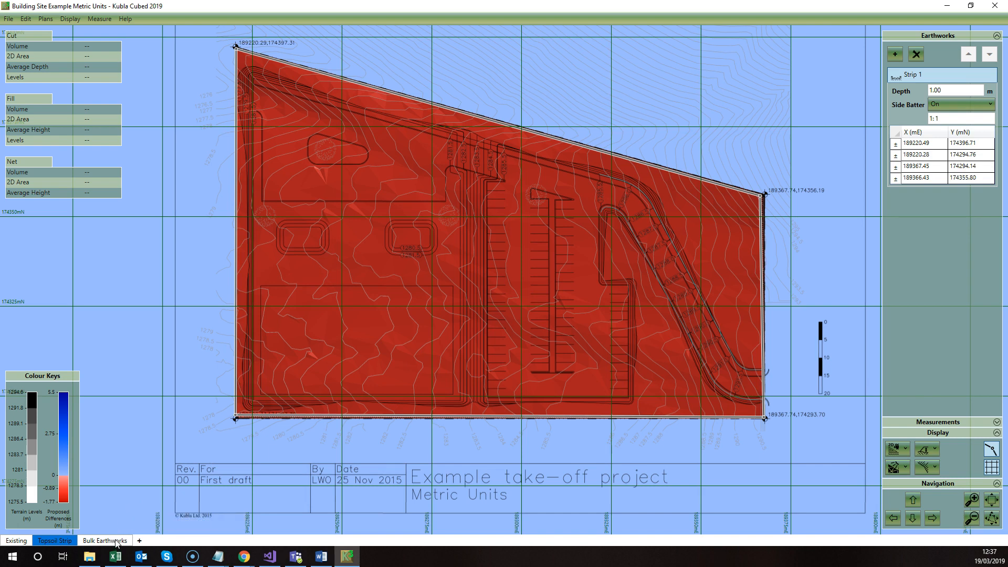
- Open the Bulk Earthworks surface's features for editing, look over the design, and leave without changes
left_click(105, 541)
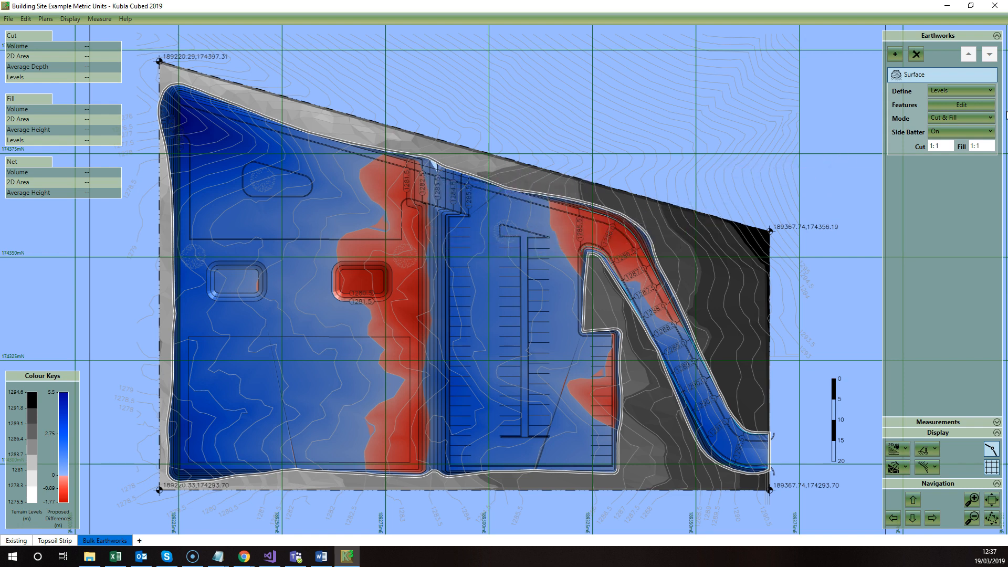
left_click(975, 104)
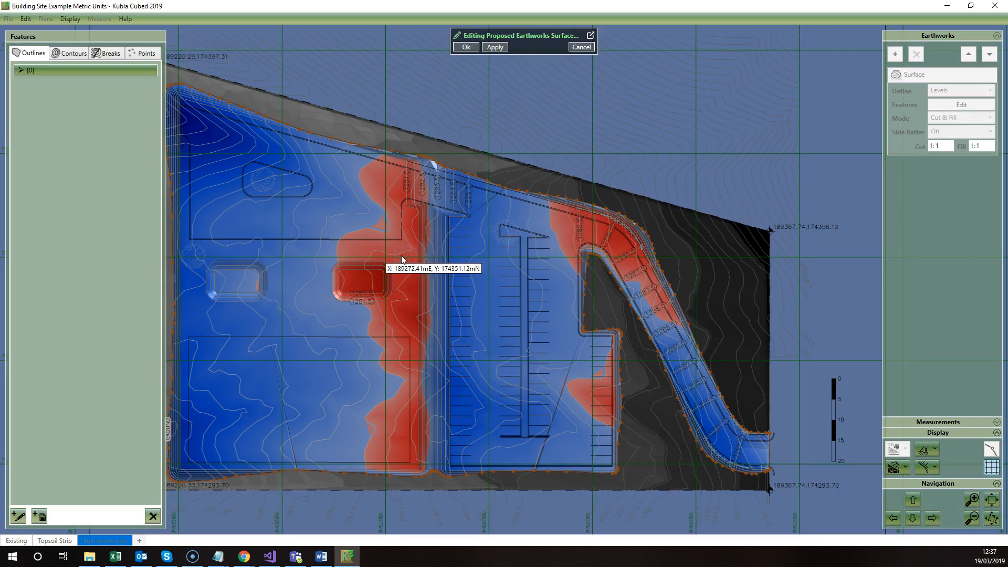
middle_click_drag(375, 253, 401, 255)
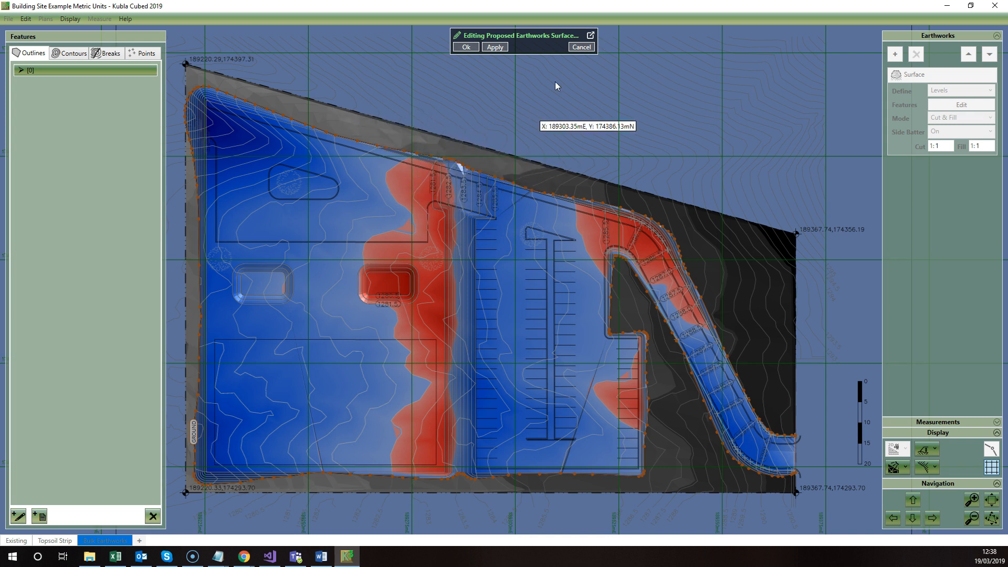
left_click(582, 47)
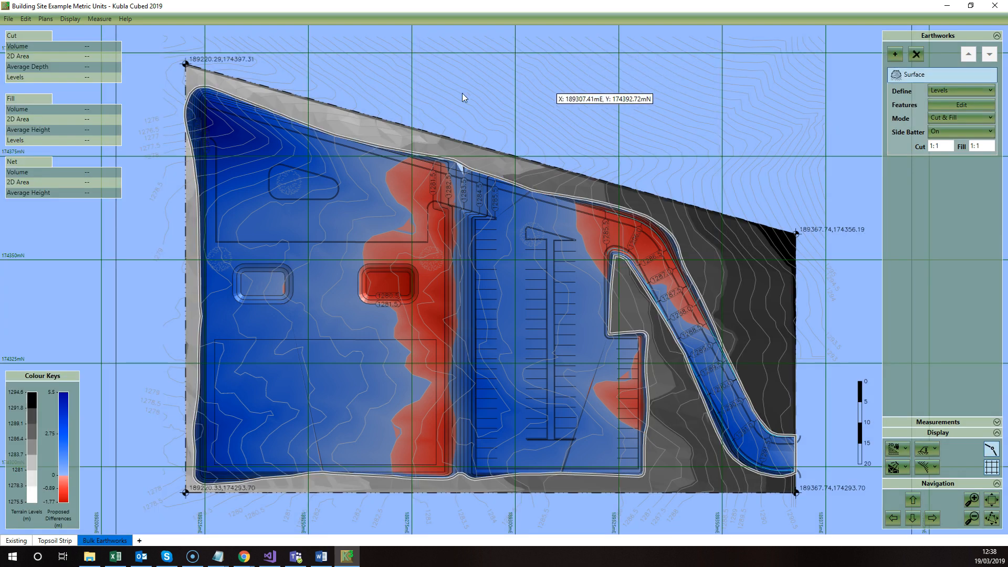
- Open the Building Site Example Metric Units plan for editing, look over its settings, and cancel
left_click(25, 19)
mouse_move(59, 73)
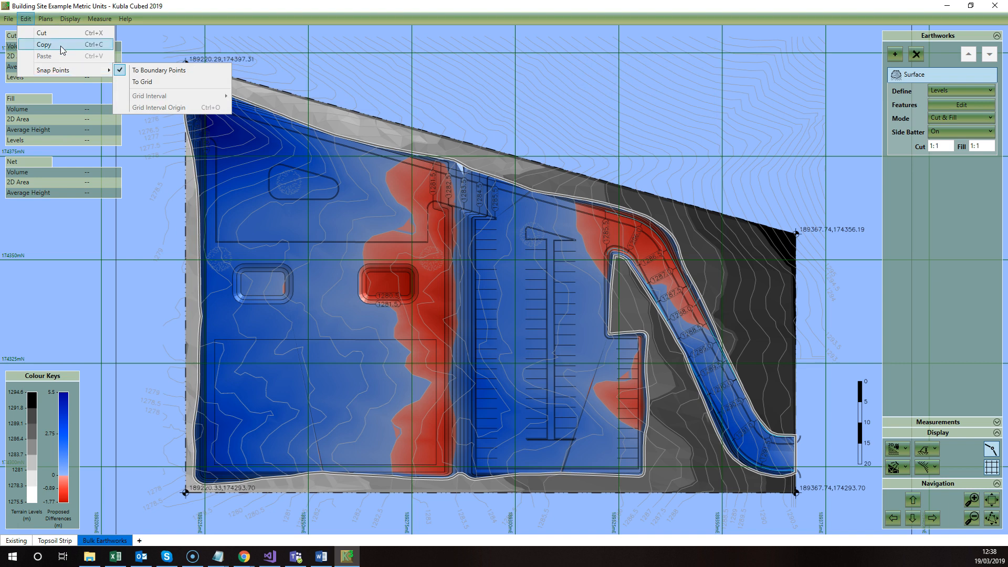
mouse_move(46, 18)
mouse_move(150, 48)
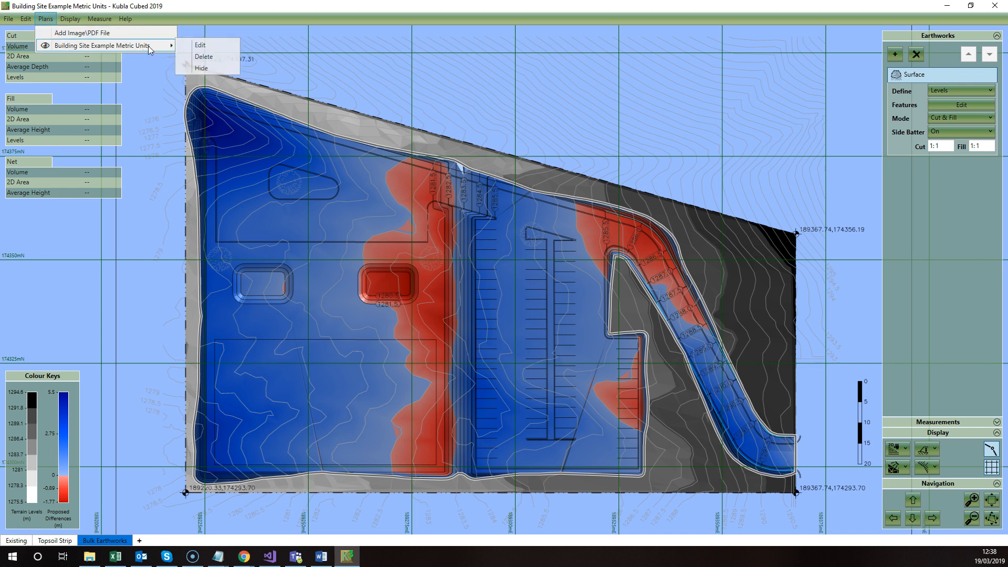
left_click(201, 45)
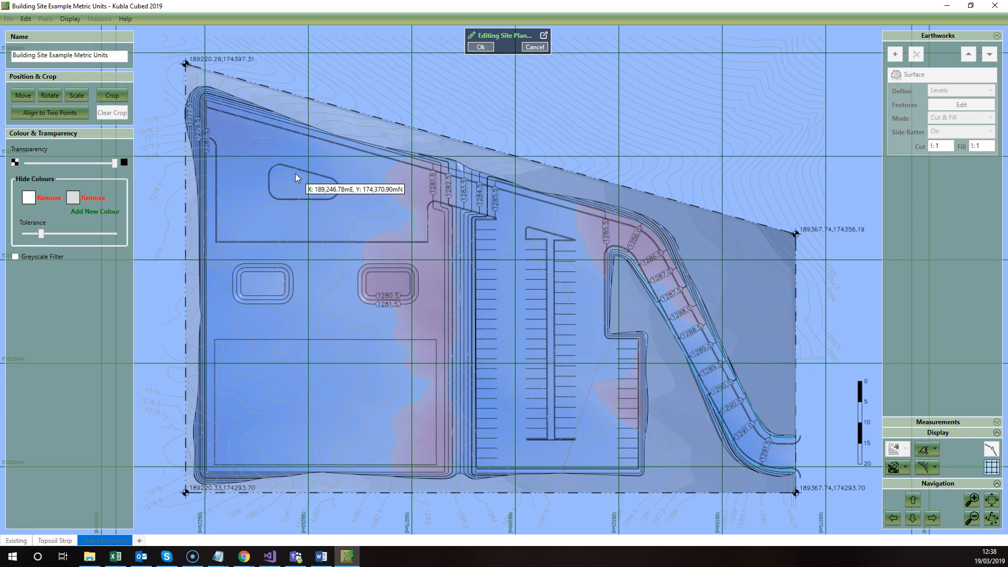
left_click(534, 46)
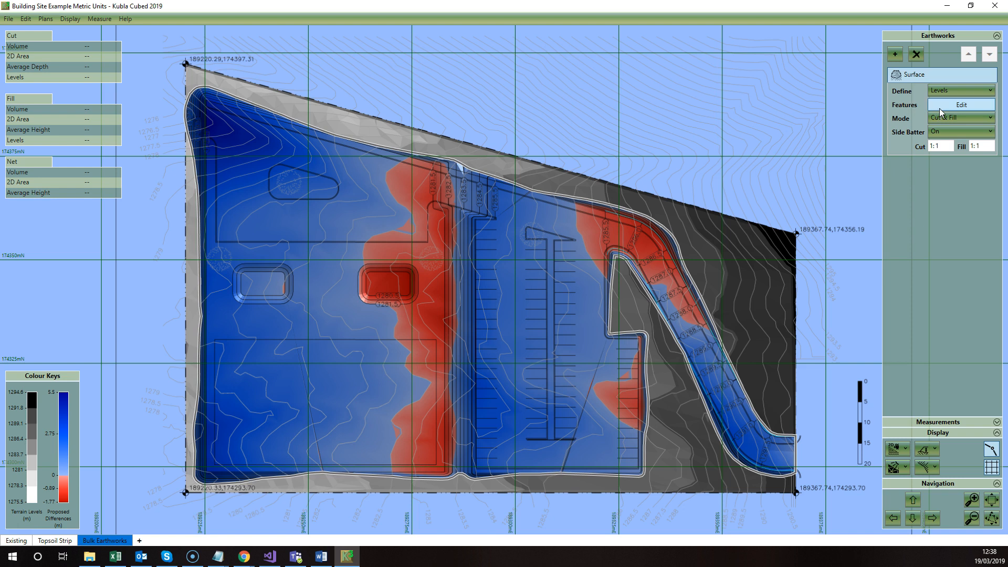
- Detach the proposed earthworks surface editor into its own window, dock it back, and cancel the editing
left_click(941, 108)
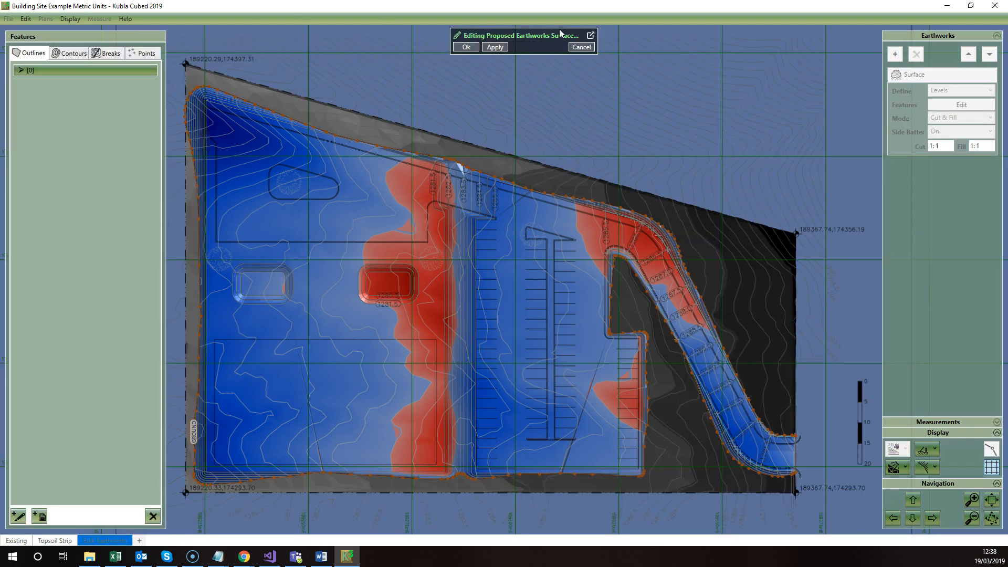
left_click(590, 36)
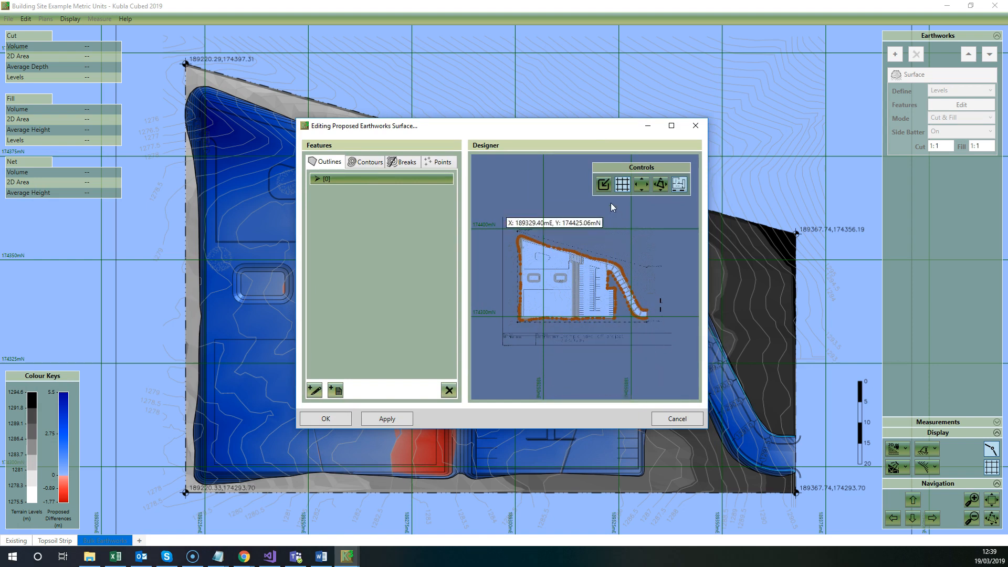
left_click(604, 185)
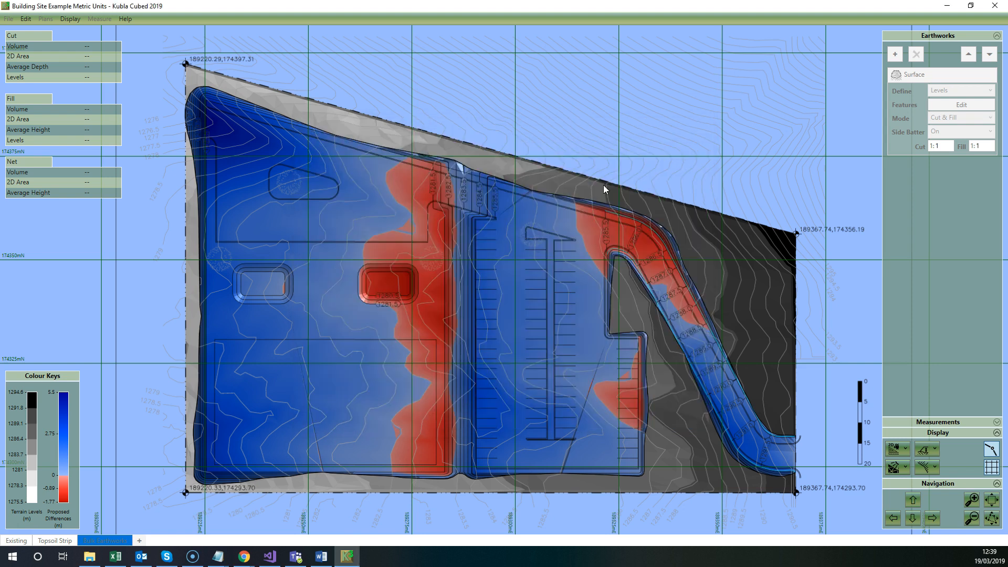
scroll(548, 201, "up", 1)
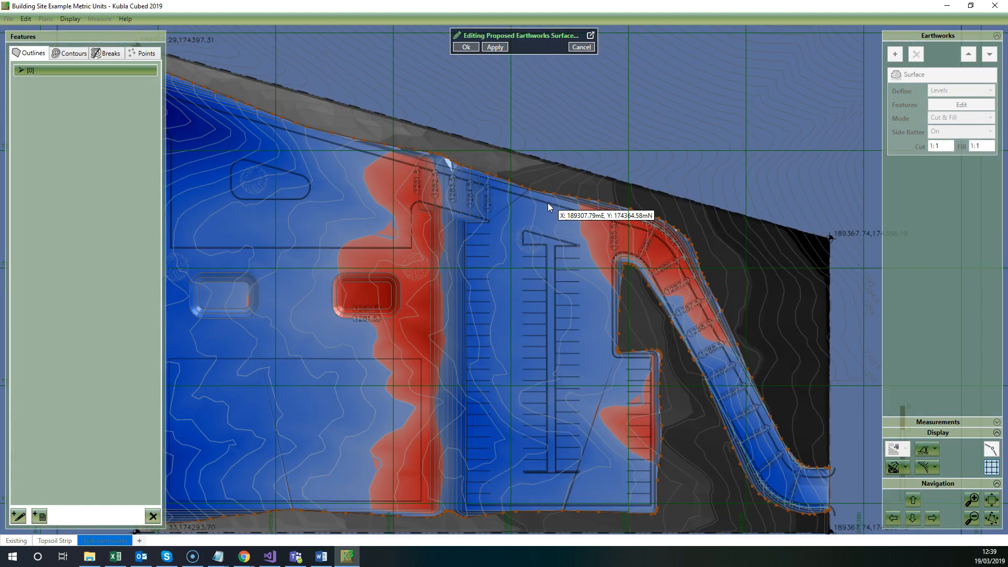
left_click(581, 47)
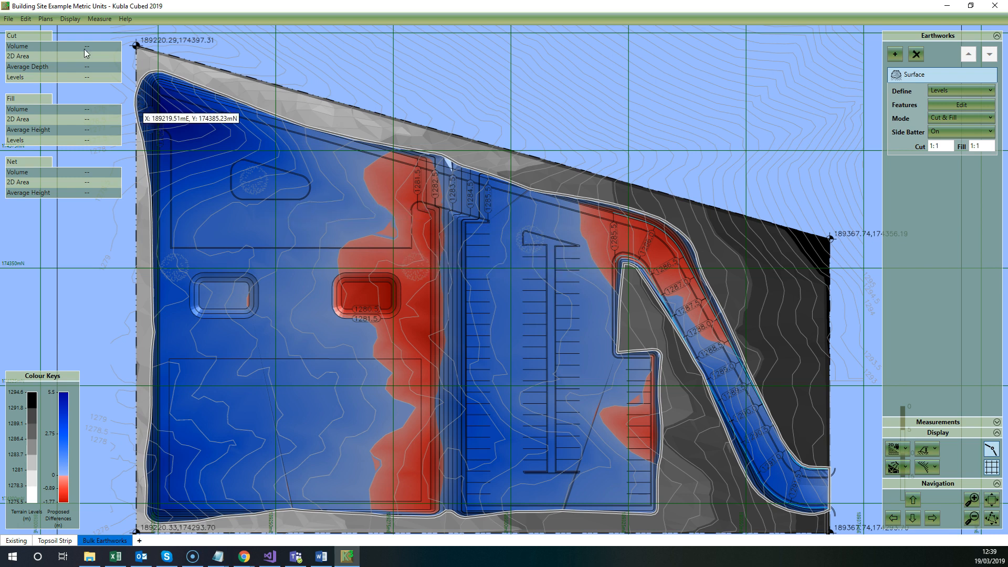
left_click(25, 18)
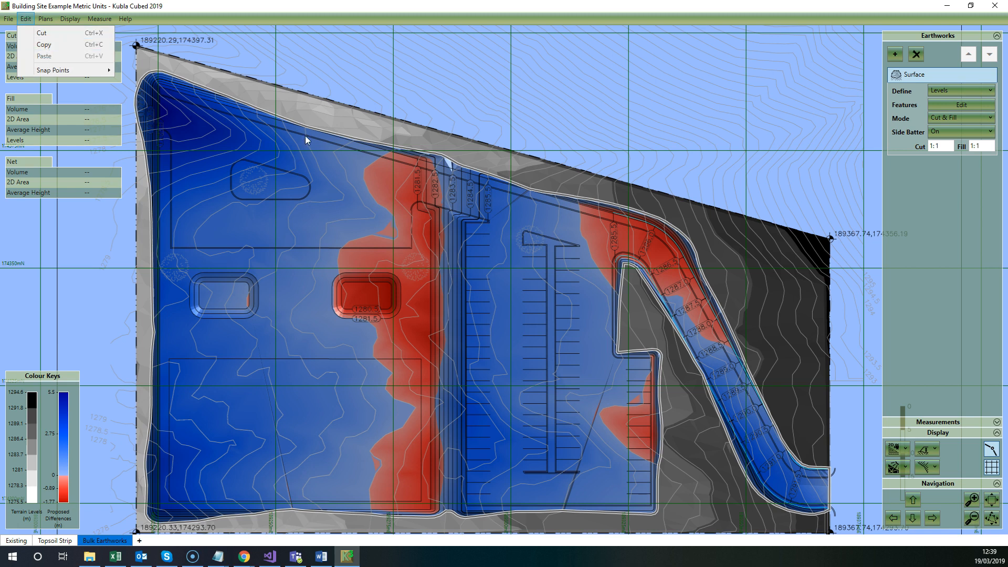
left_click(325, 110)
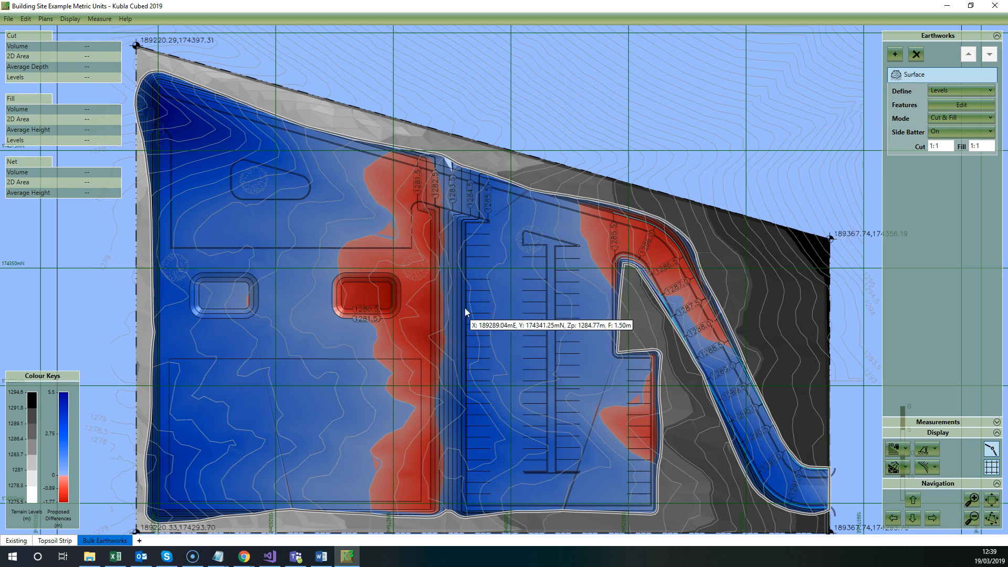
- Select and copy all point coordinates of Strip 1 in the Topsoil Strip phase
left_click(55, 541)
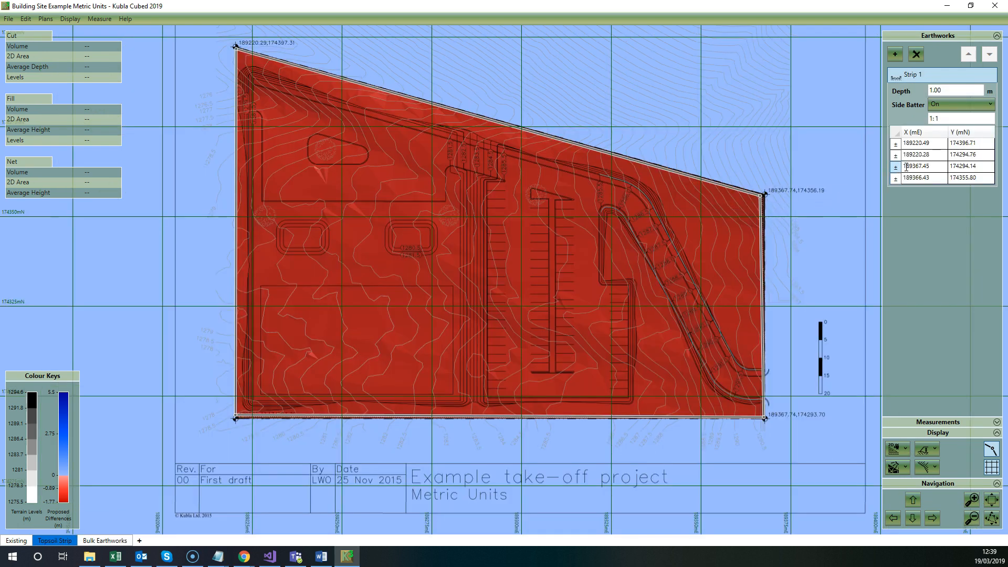
left_click(896, 135)
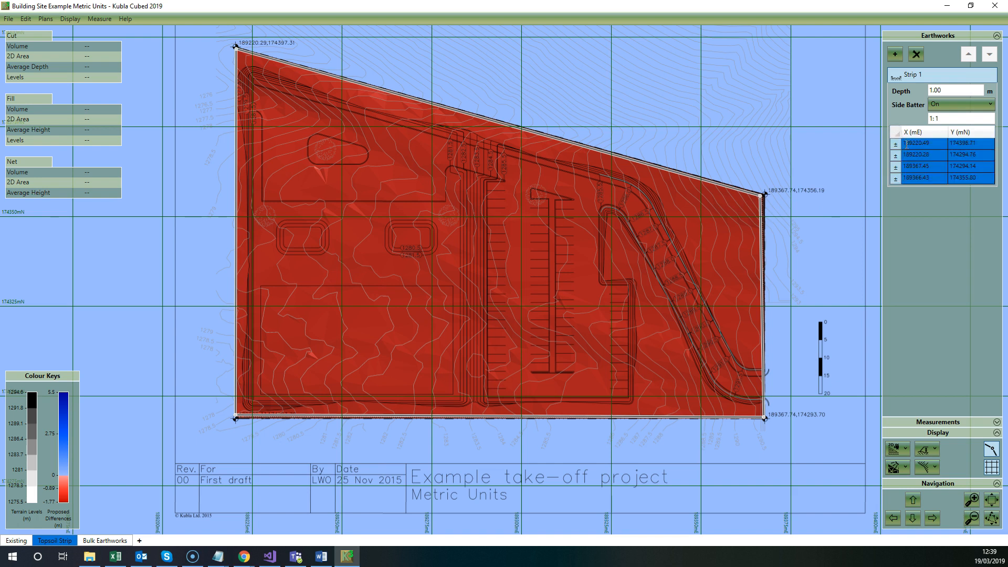
left_click(13, 21)
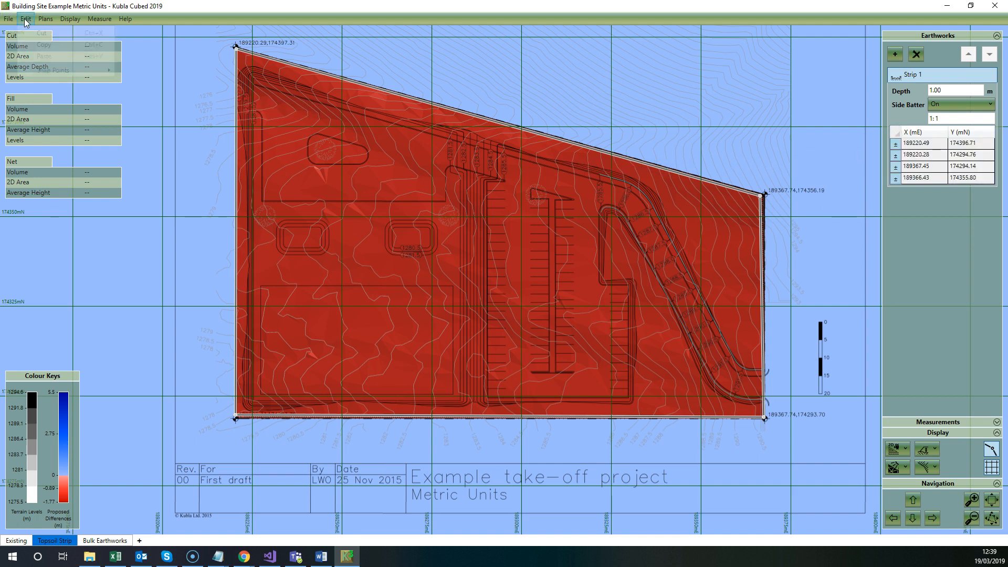
left_click(42, 47)
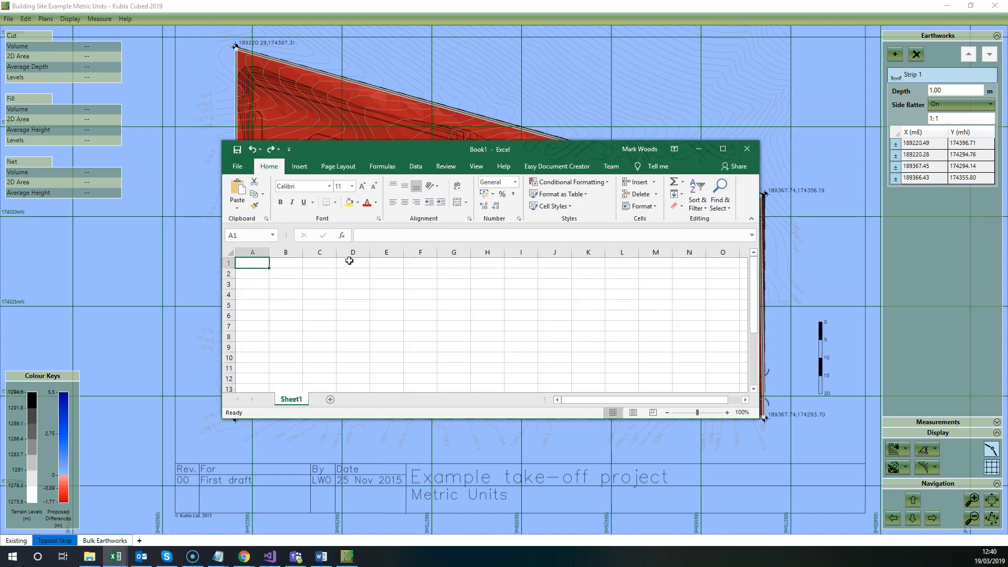
- Switch to Excel, paste the copied coordinates into the blank Sheet1 from cell A1, and move the workbook off the drawing without closing it
key("ctrl+v")
left_click(350, 295)
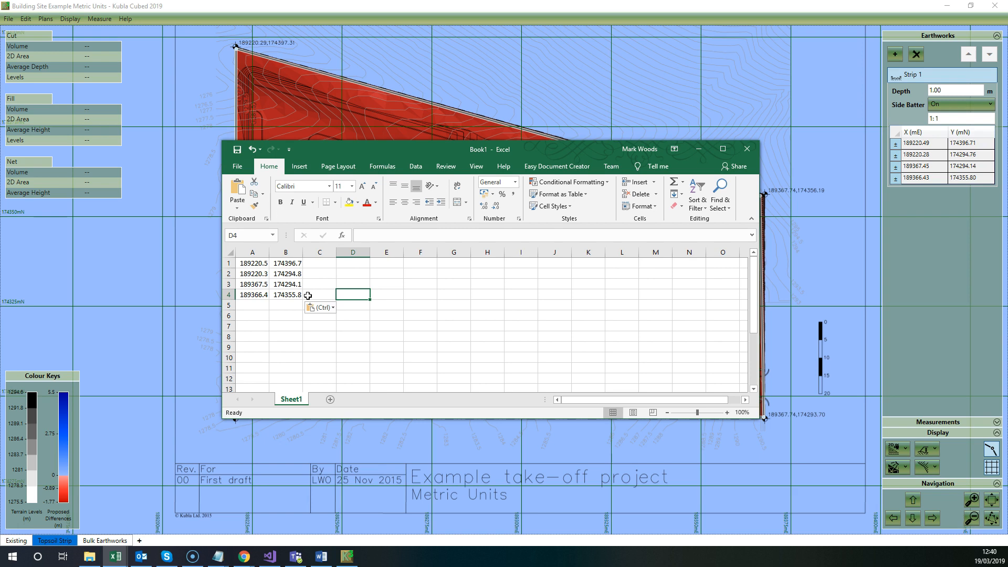
left_click(751, 146)
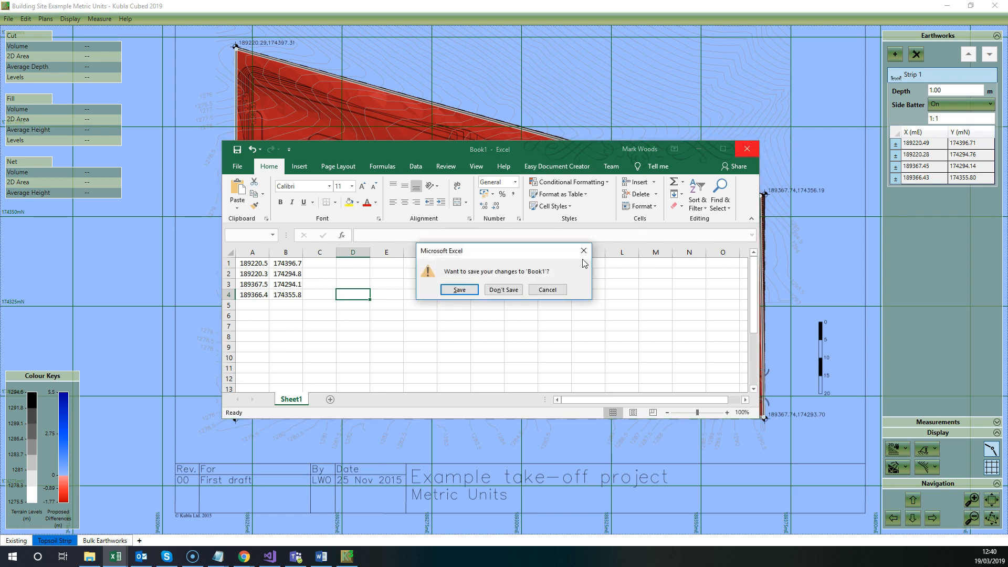
left_click(547, 288)
left_click_drag(569, 151, 0, 197)
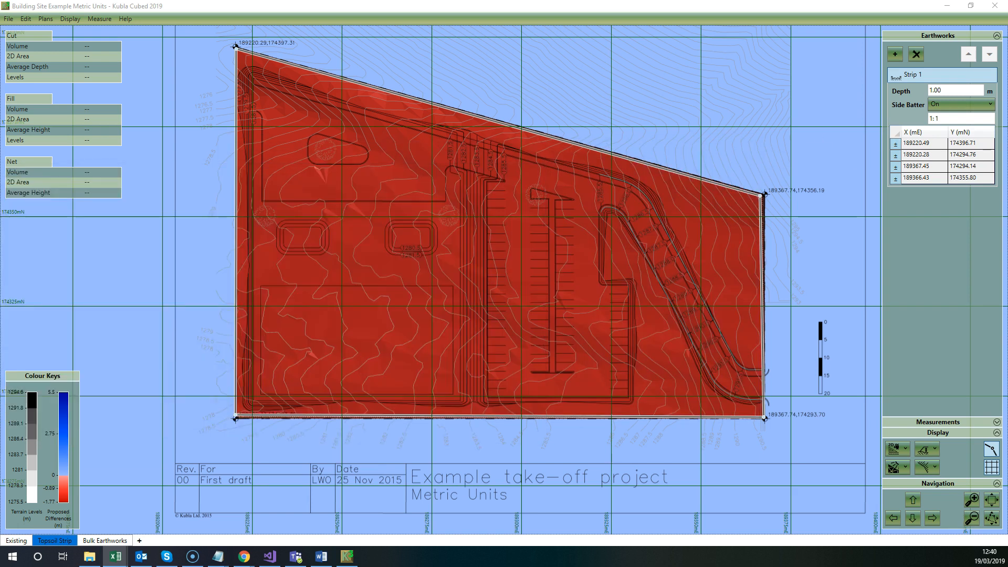
- Open the Bulk Earthworks surface's features for editing and show the coordinates of break line [1]
left_click(105, 541)
left_click(967, 105)
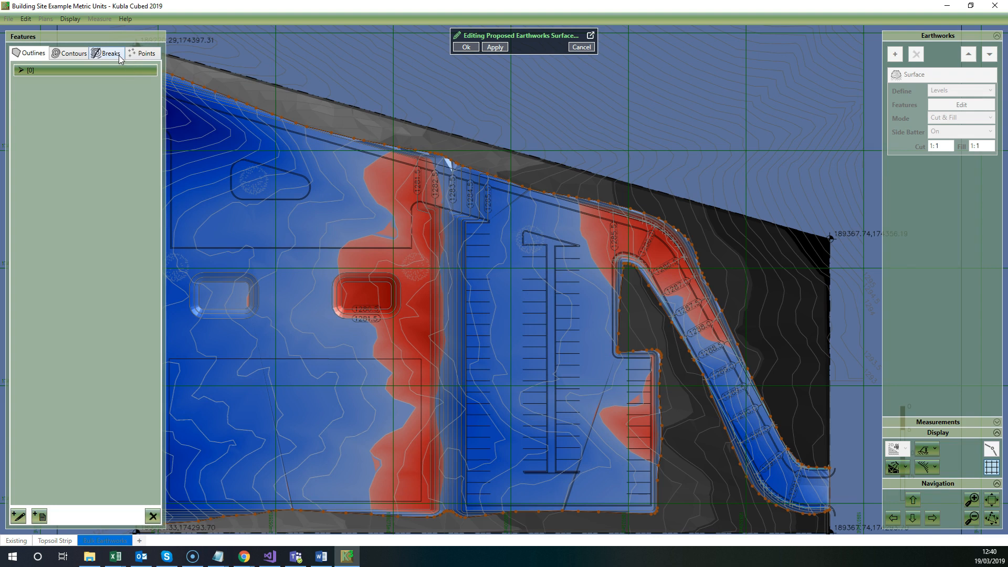
left_click(121, 58)
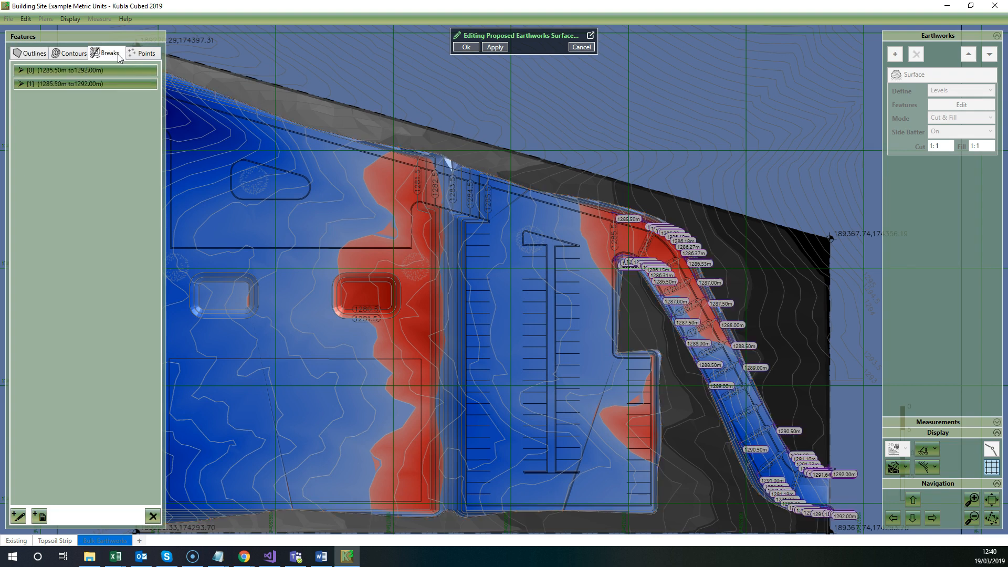
left_click(86, 85)
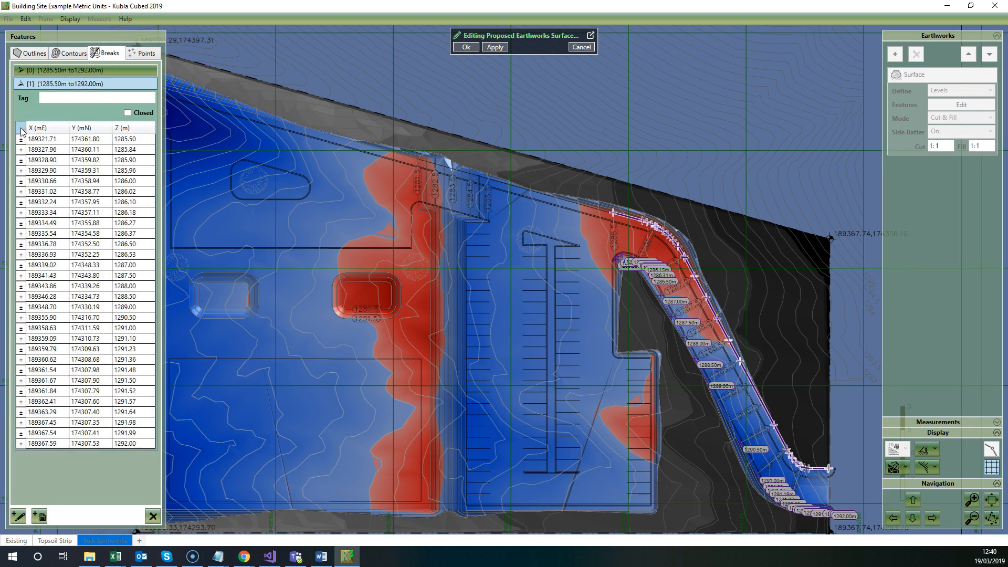
- Show the coordinates of outline [0] and the row options for one of its points, and cancel the surface editing
left_click(35, 53)
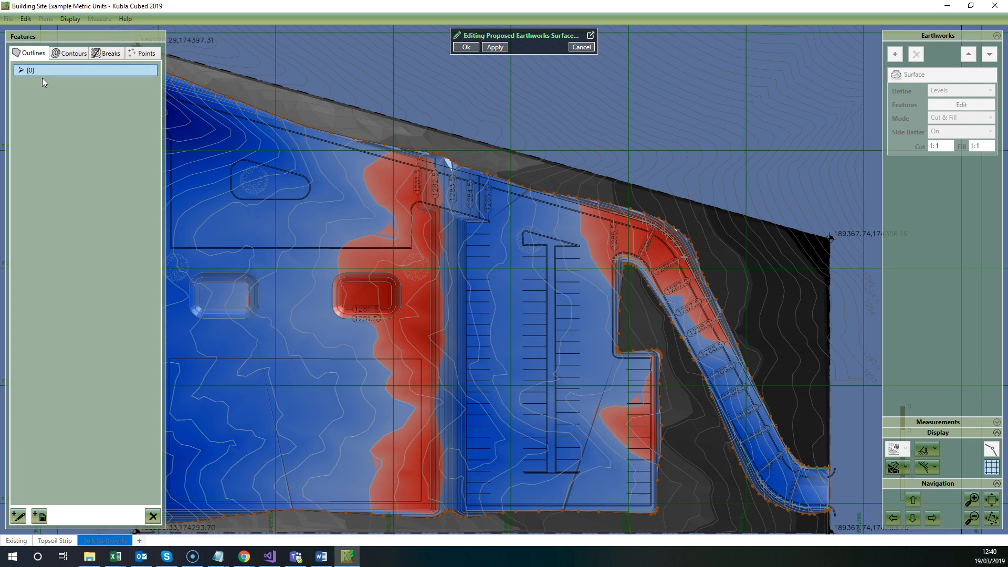
left_click(43, 74)
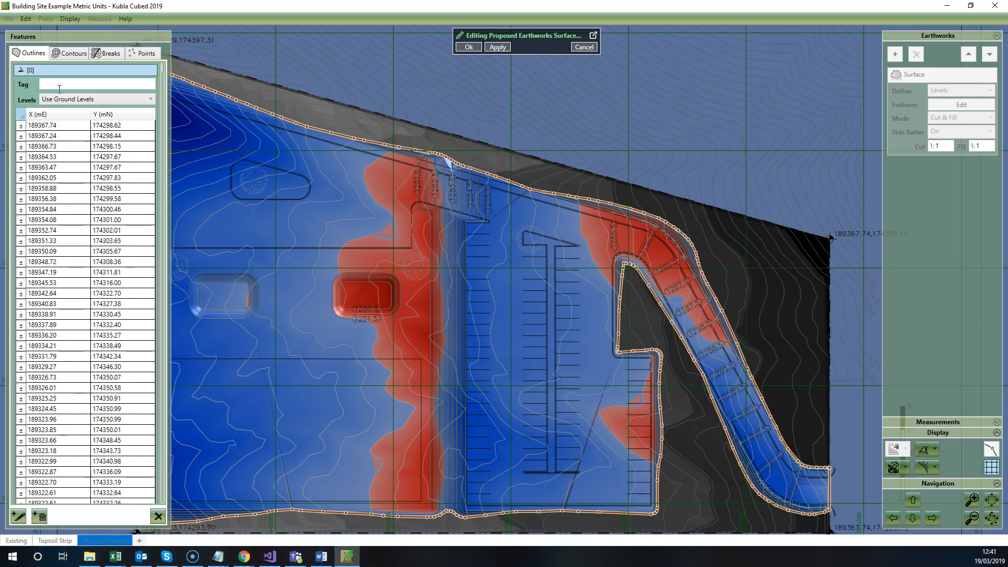
left_click(23, 117)
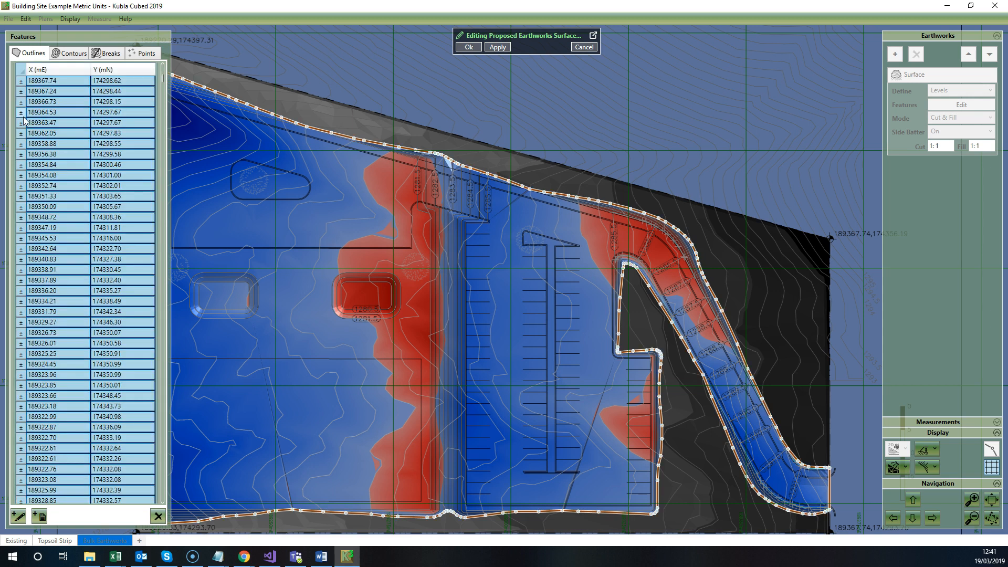
left_click(21, 112)
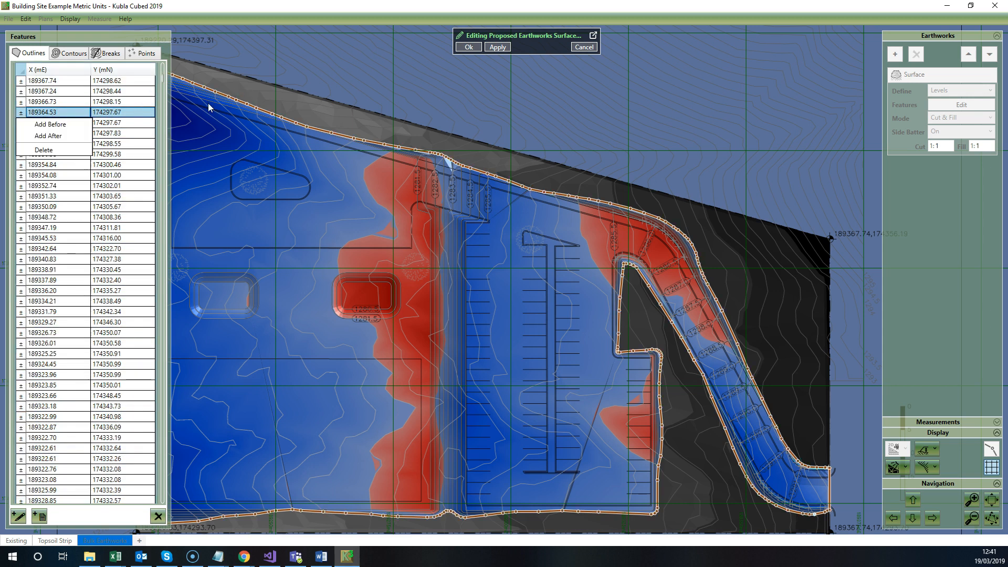
left_click(585, 47)
left_click(586, 48)
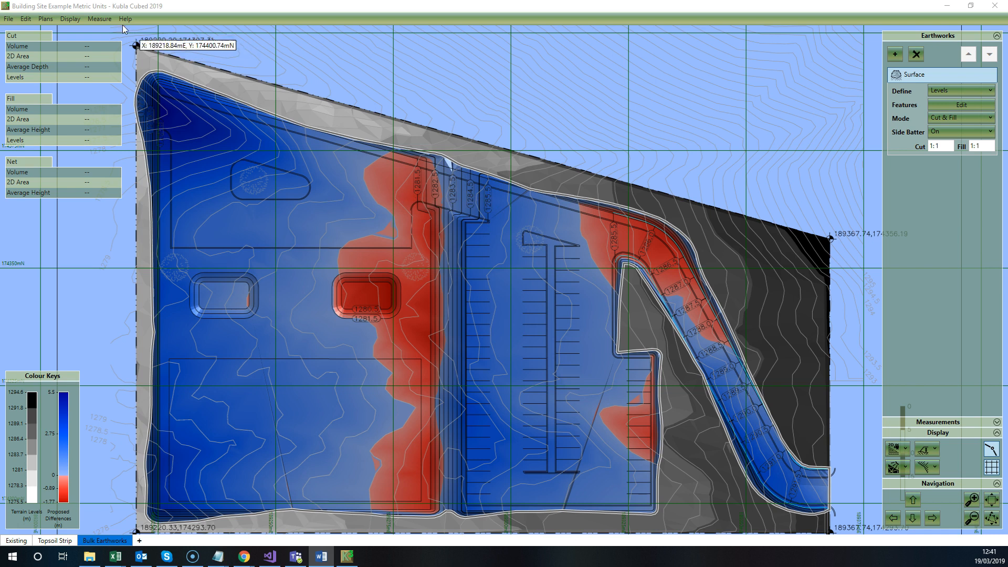
- Show which read-outs the cursor can display and inspect the proposed level and cut/fill over the Bulk Earthworks surface
left_click(100, 19)
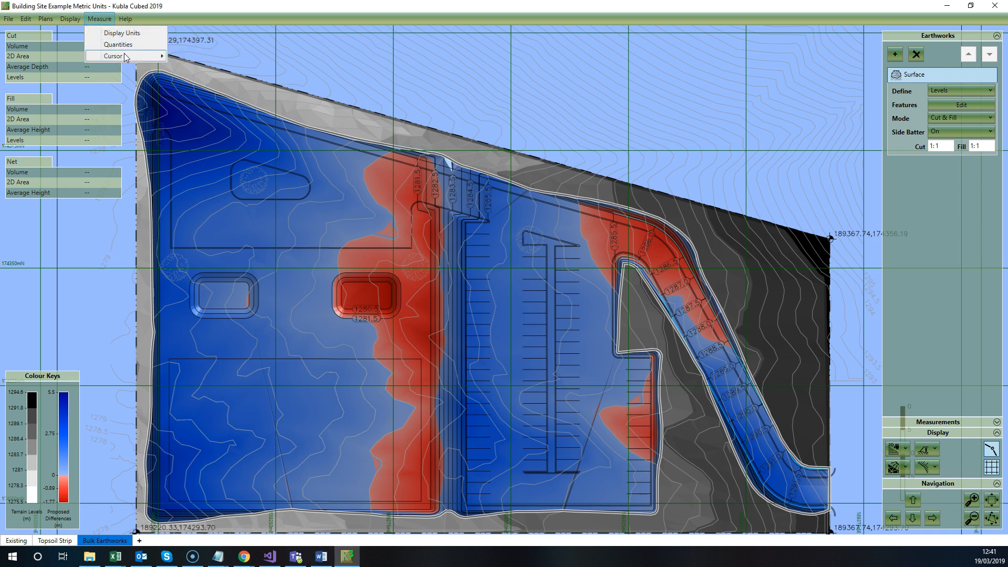
mouse_move(125, 56)
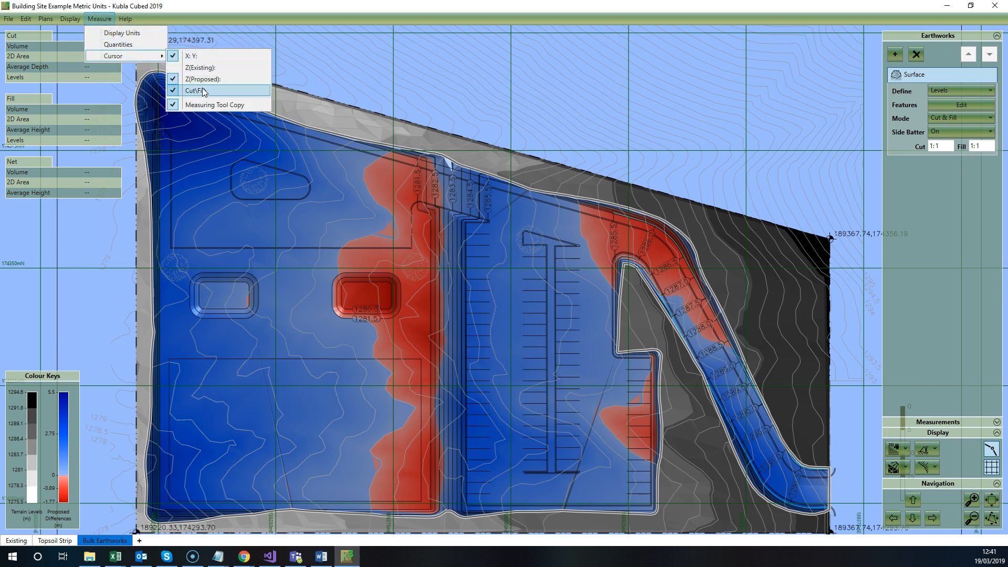
left_click(301, 127)
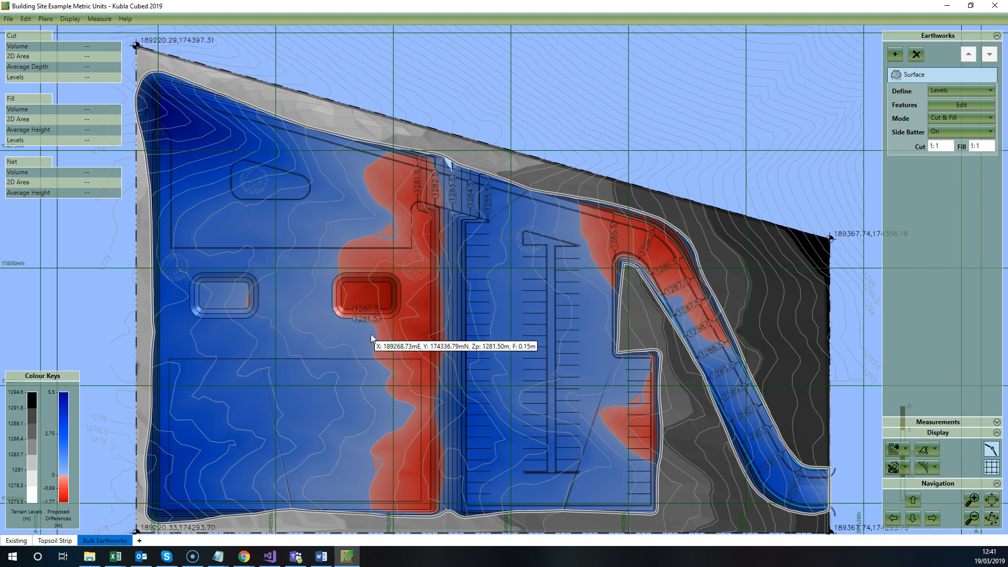
- View the Bulk Earthworks surface in 3D Orbit View and return to Design View
left_click(904, 450)
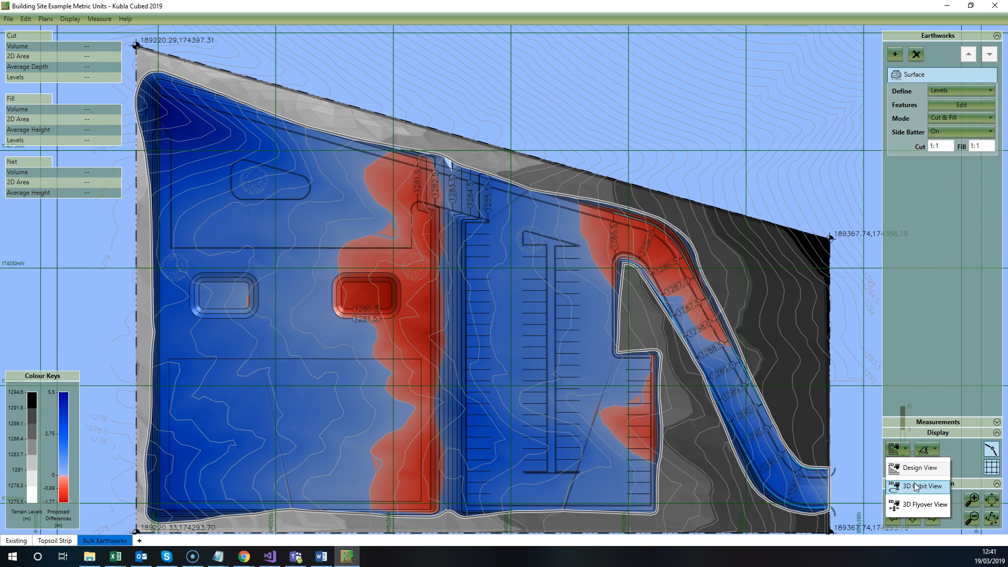
left_click(917, 486)
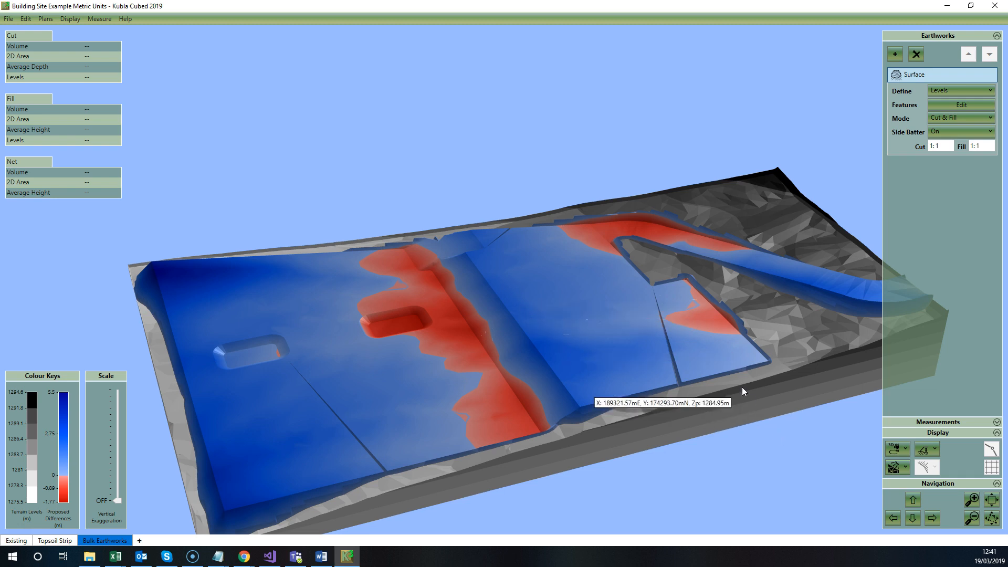
left_click(891, 443)
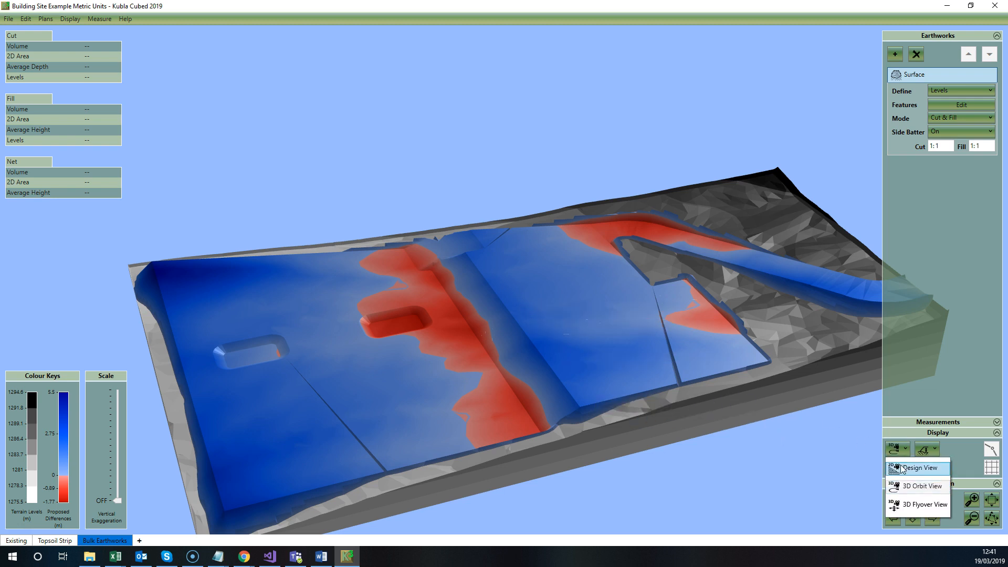
left_click(916, 487)
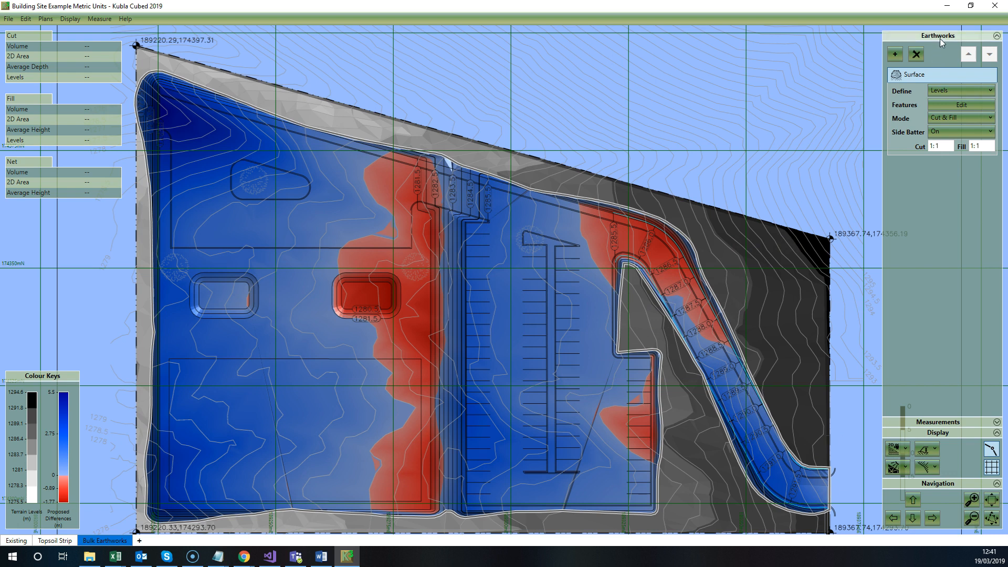
- Collapse and re-expand the Display and Navigation tool sections, with Measurements expanded between them
left_click(946, 433)
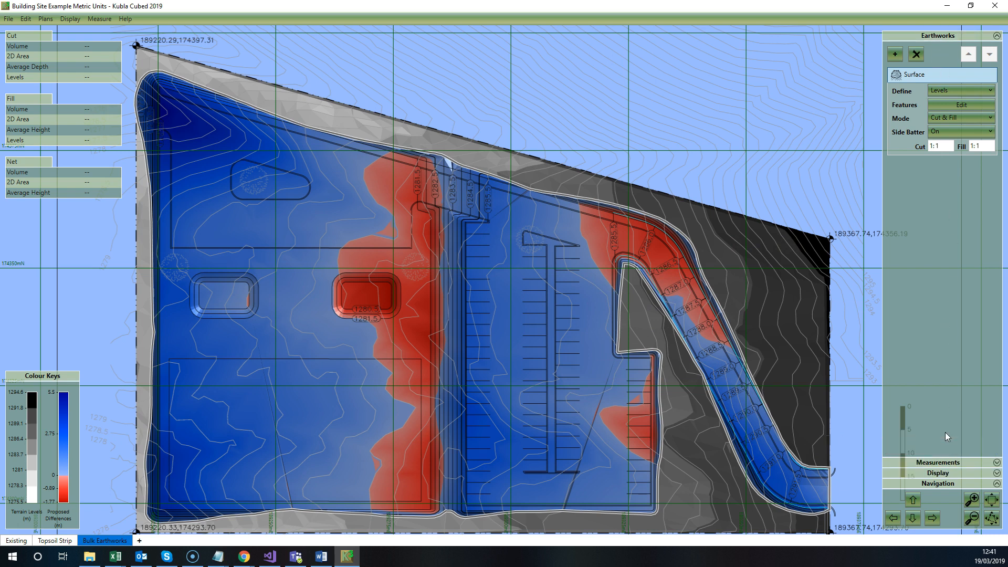
left_click(952, 487)
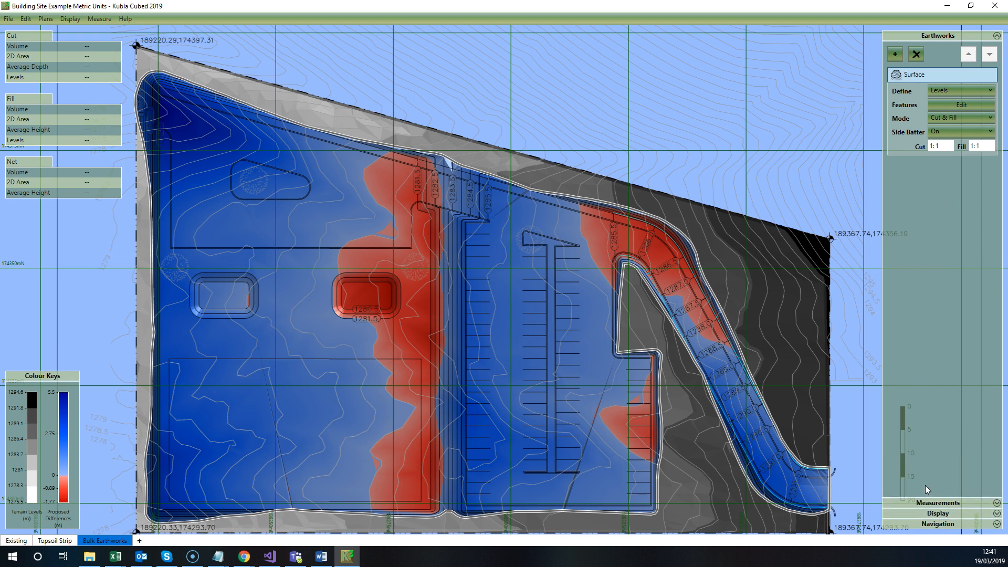
left_click(956, 503)
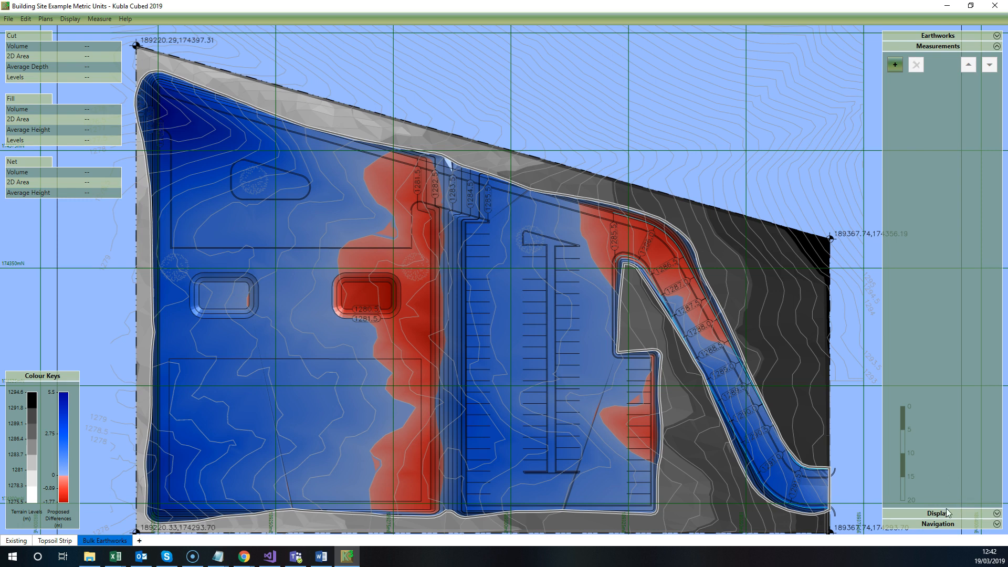
left_click(945, 515)
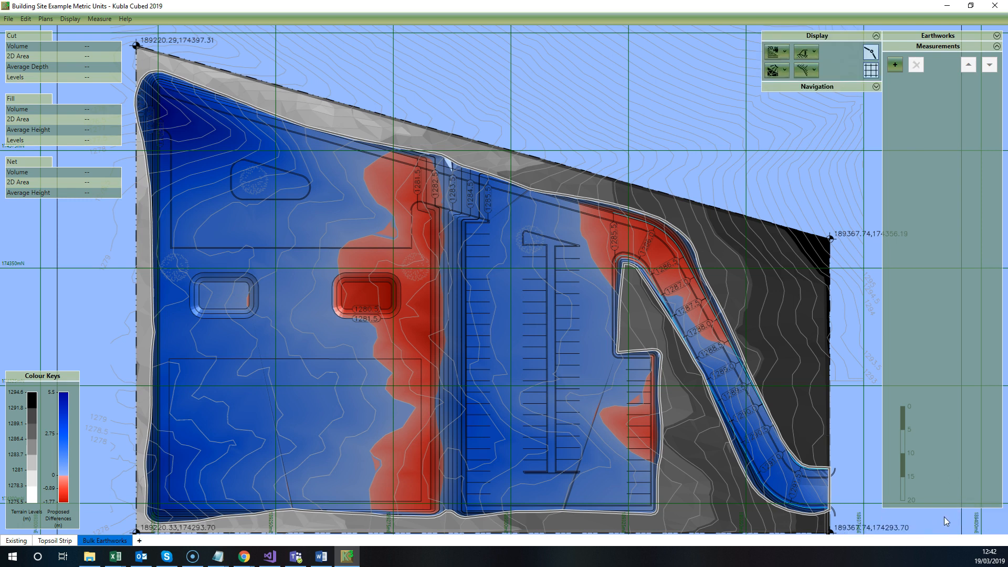
left_click(830, 89)
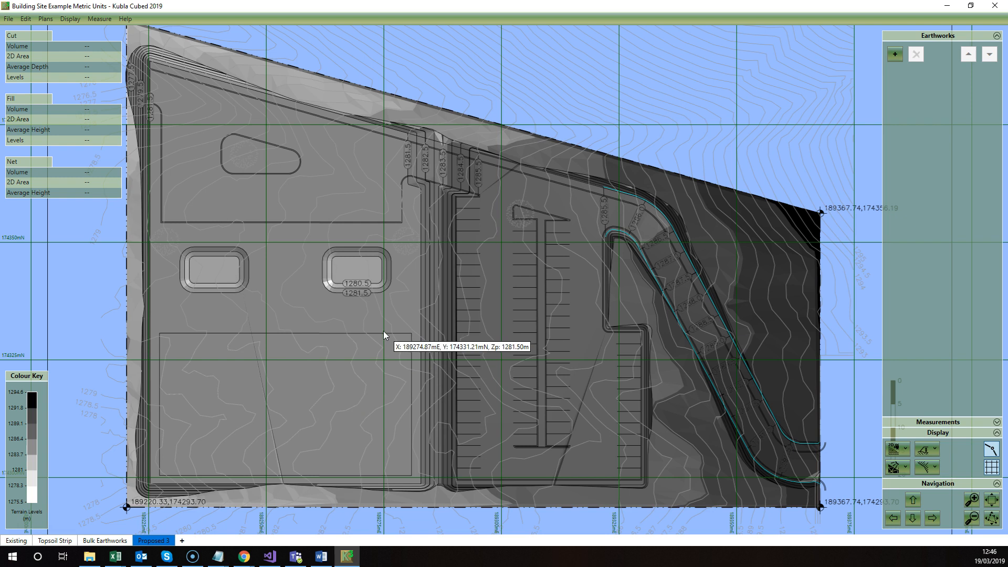
- Turn on snapping to the grid in the Proposed 3 phase and show the grid interval and origin options
left_click(25, 18)
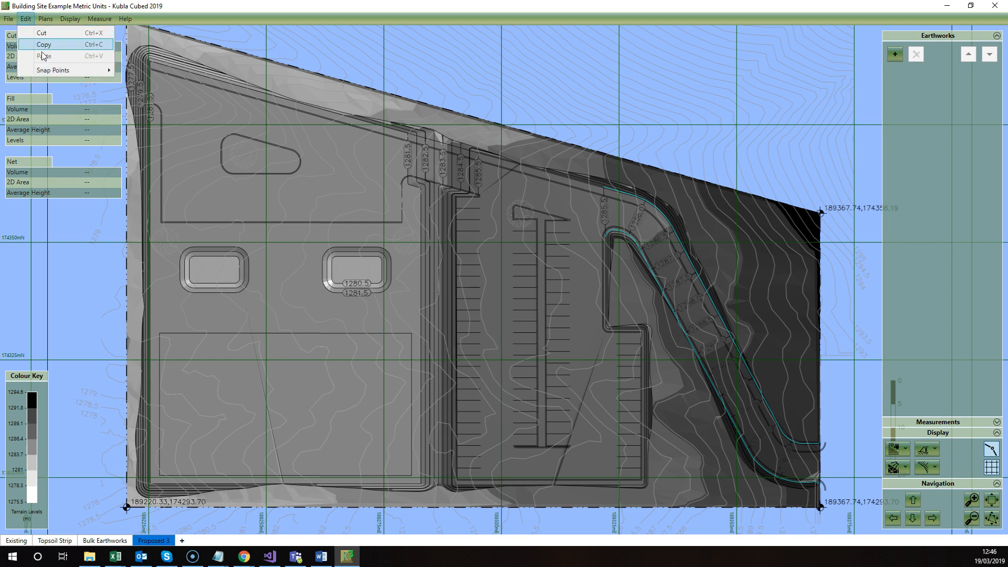
mouse_move(53, 73)
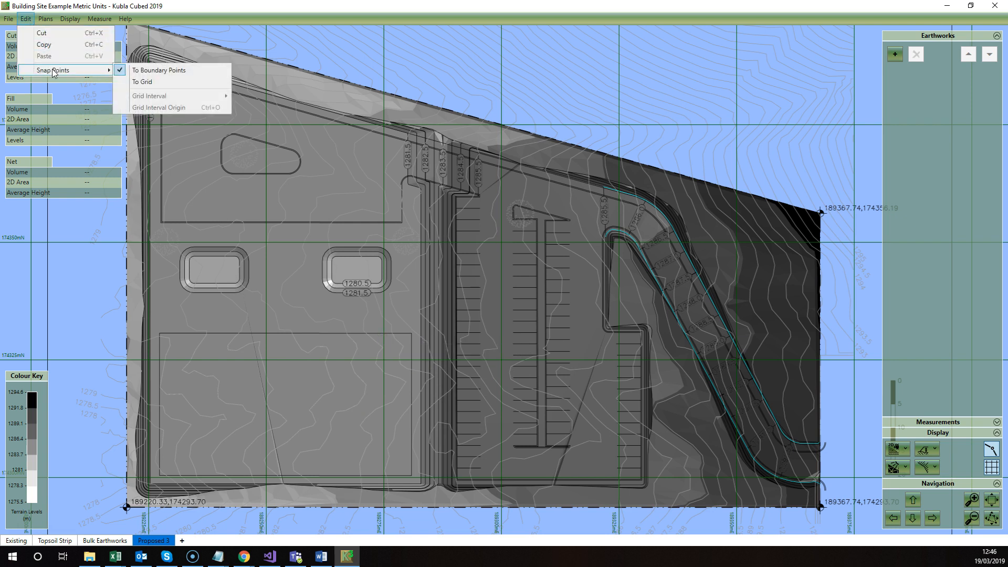
left_click(140, 84)
mouse_move(140, 100)
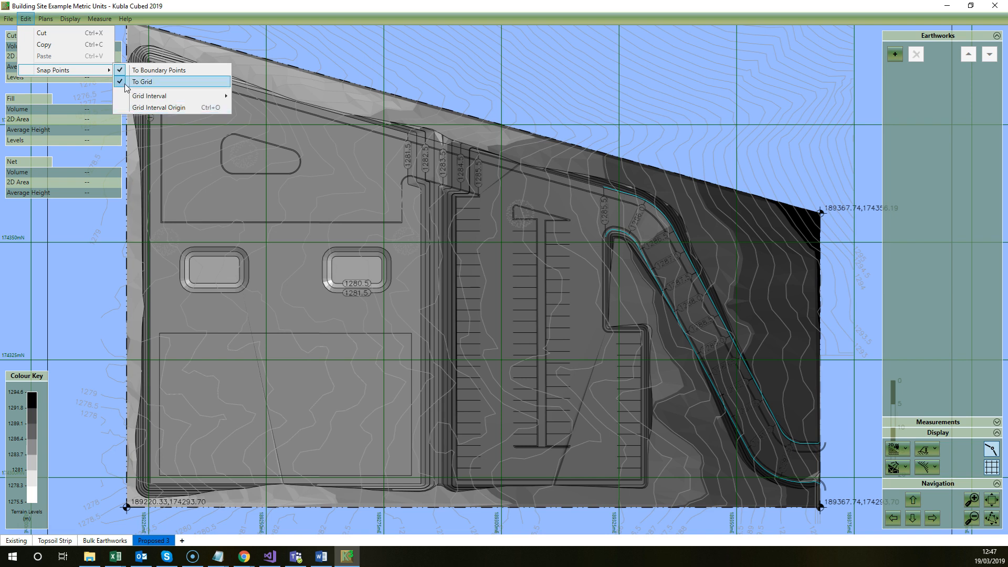
left_click(159, 108)
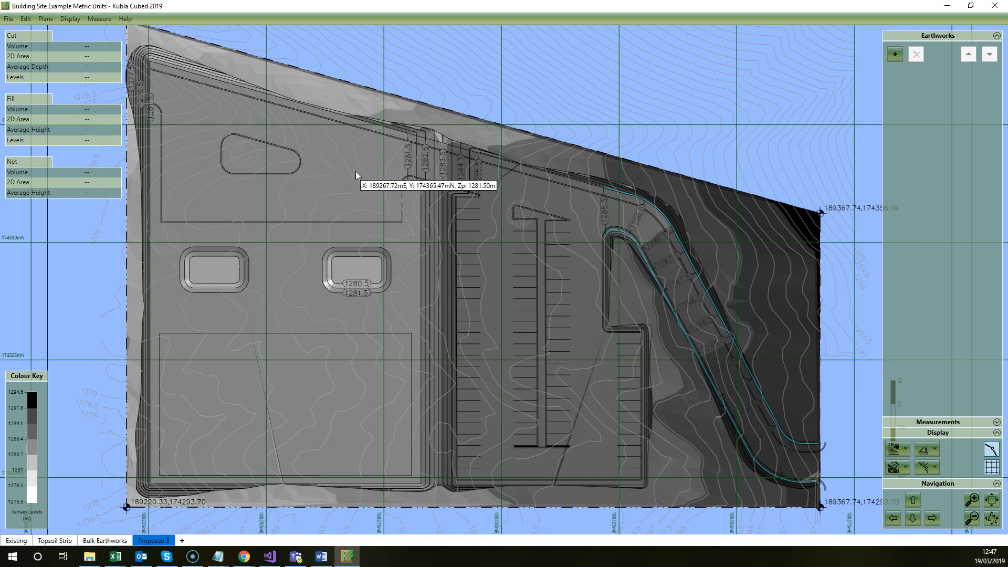
- Add a platform to the Proposed 3 phase with an eight-point outline between and partly over the two rounded rectangular pits
left_click(895, 54)
left_click(913, 144)
left_click(310, 190)
left_click(262, 236)
left_click(241, 336)
left_click(297, 367)
left_click(354, 364)
left_click(350, 327)
left_click(347, 254)
left_click(347, 218)
right_click(368, 160)
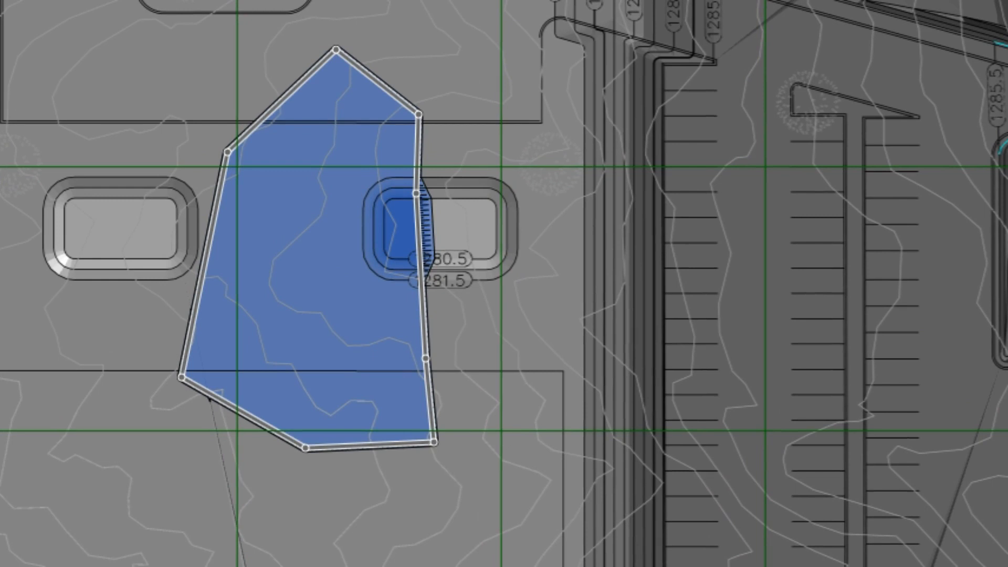
- Outline a second platform with seven points on the east side of the first, snapping to four of the first platform's boundary points
left_click(531, 72)
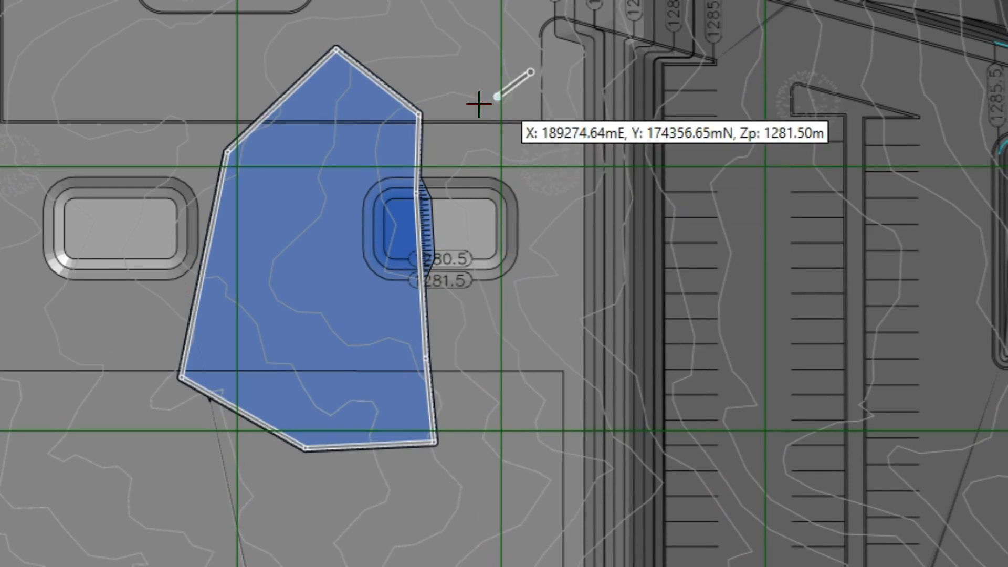
left_click(420, 113)
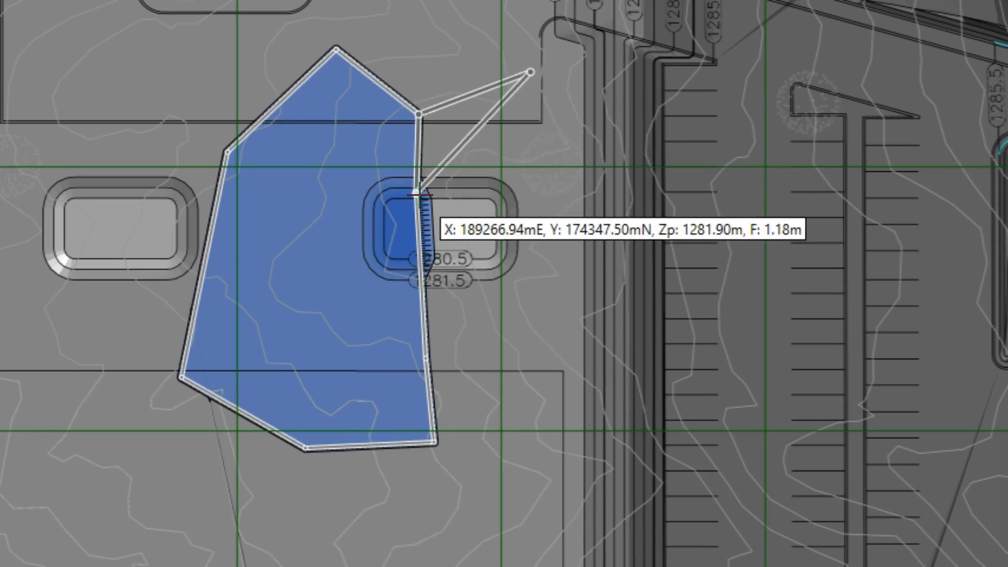
left_click(417, 193)
left_click(425, 359)
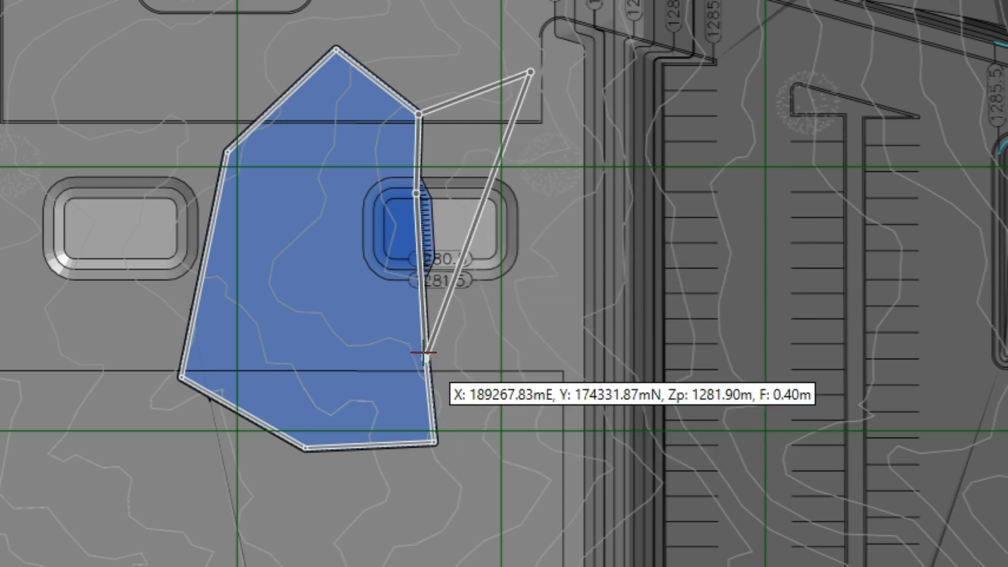
left_click(434, 442)
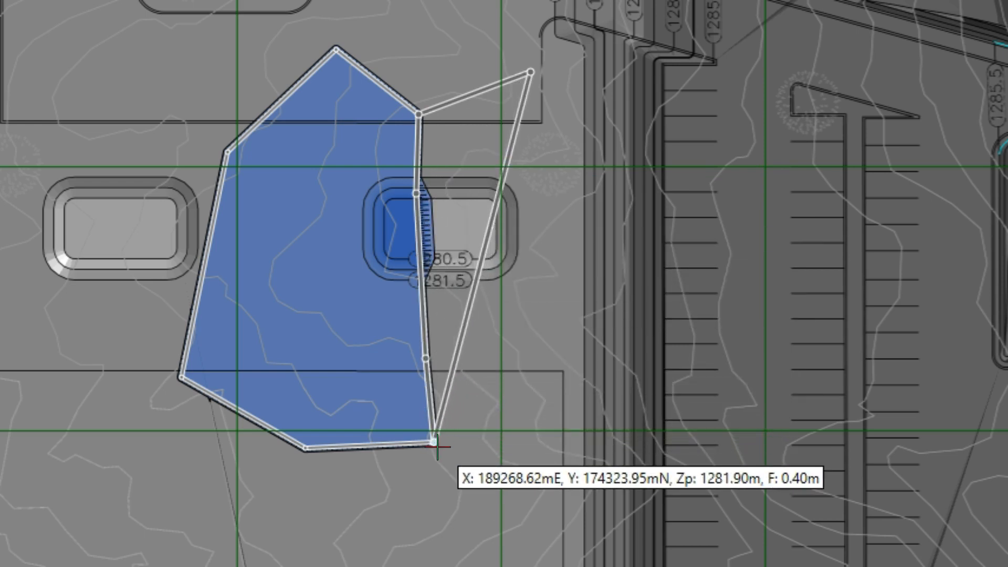
left_click(624, 451)
left_click(630, 66)
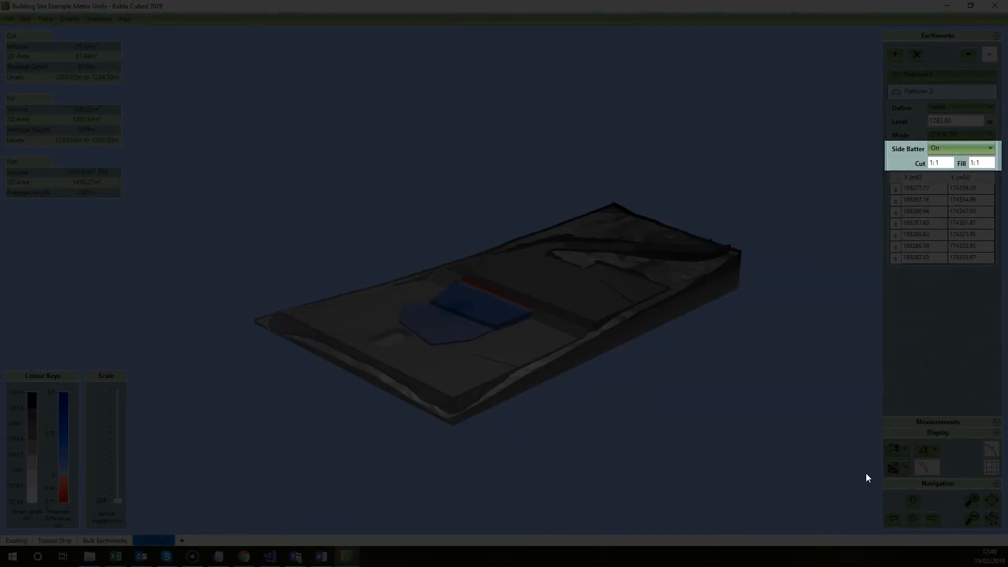
- Set the side batter of Platform 2 to Off
scroll(556, 354, "up", 8)
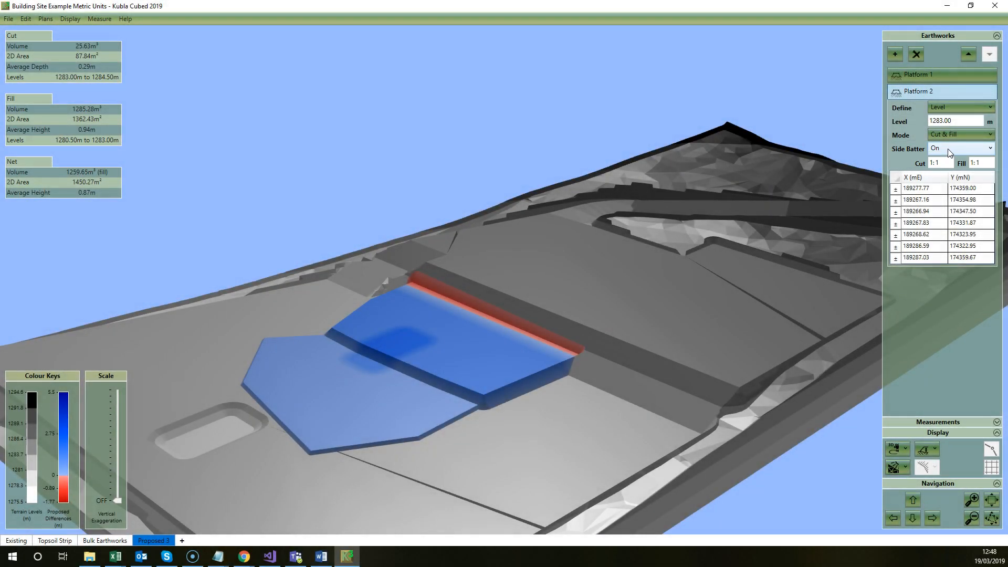
left_click(971, 149)
left_click(950, 172)
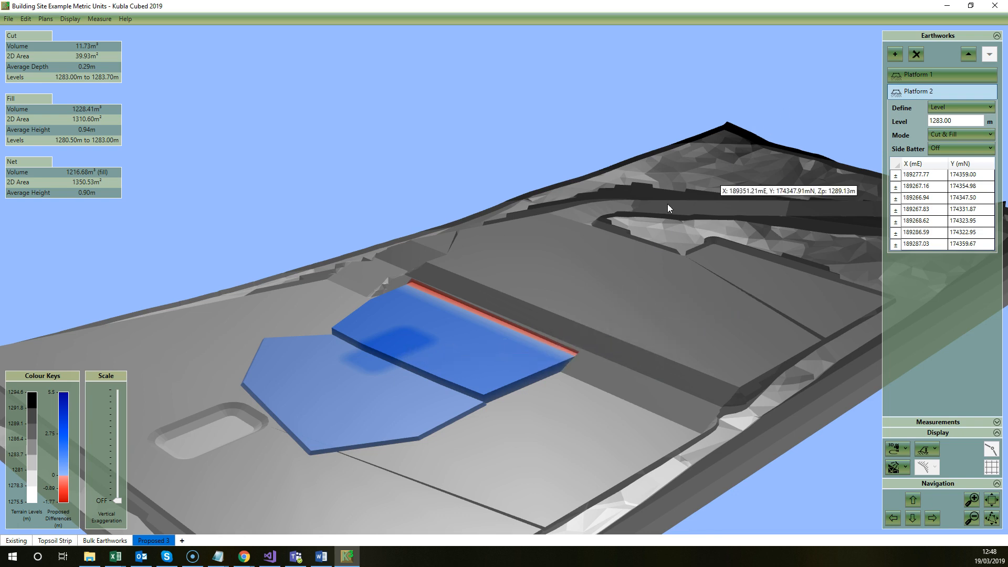
- Open the Bulk Earthworks surface's features for editing and examine the levels of the break lines along the access ramp
left_click(120, 541)
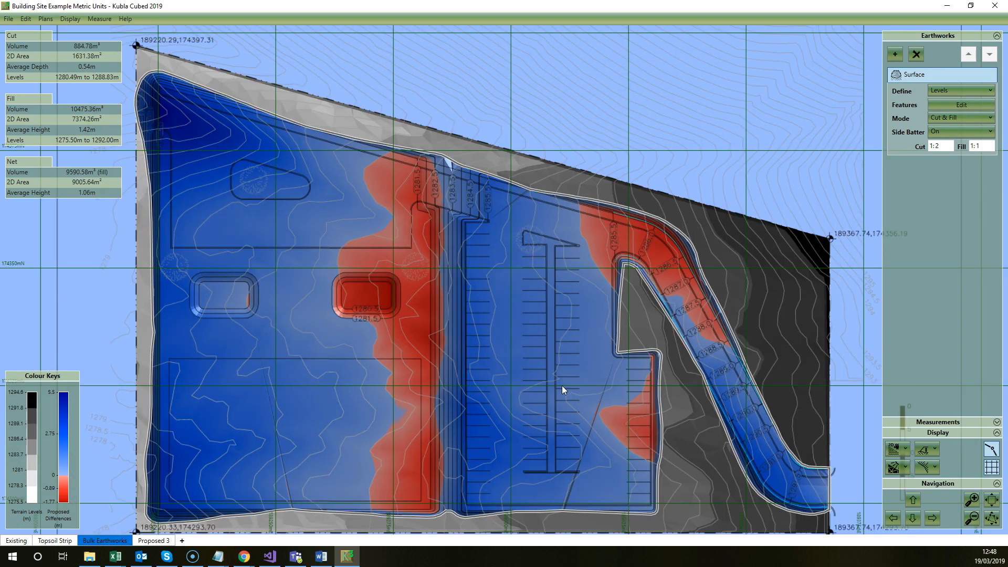
left_click(961, 106)
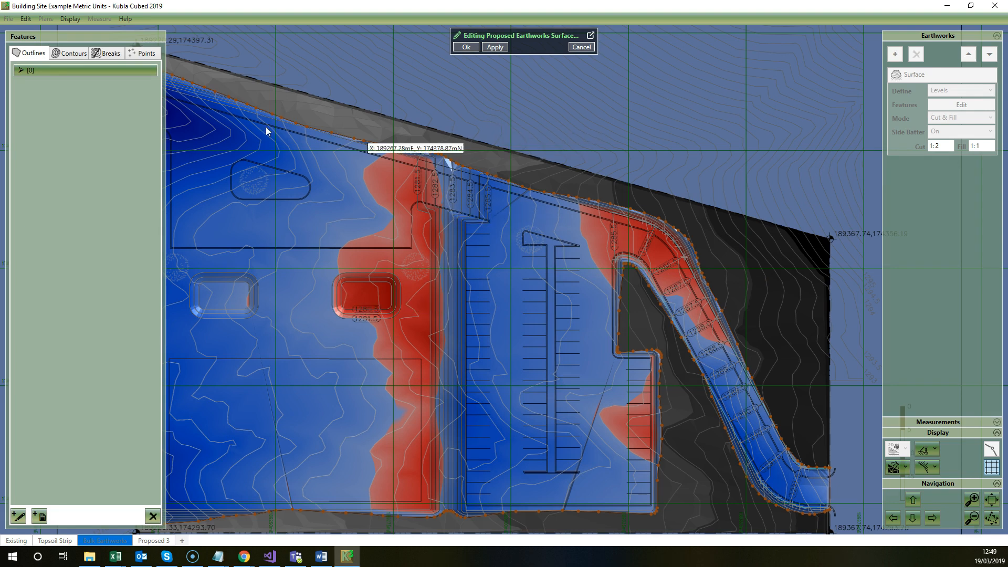
left_click(68, 54)
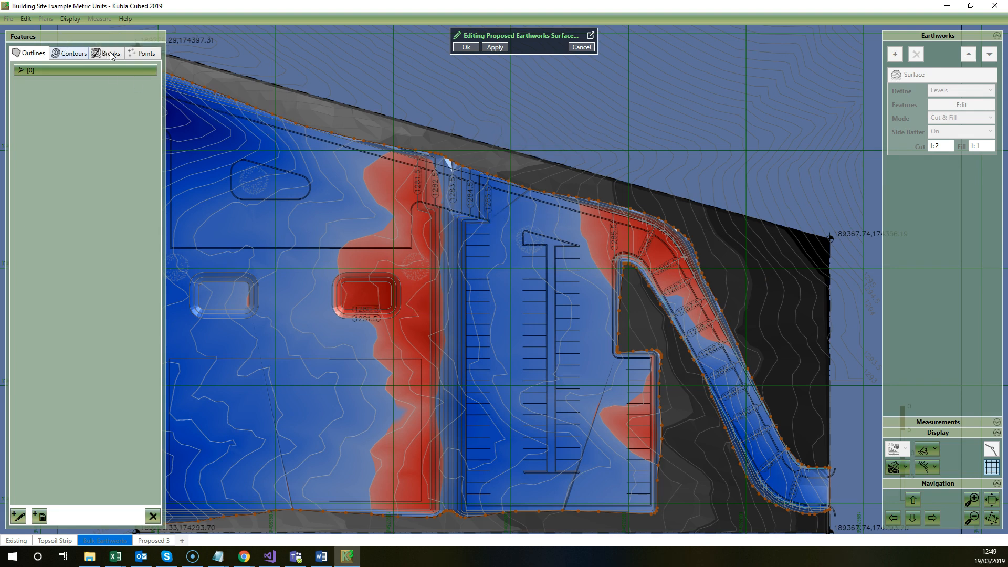
left_click(108, 53)
scroll(649, 316, "up", 3)
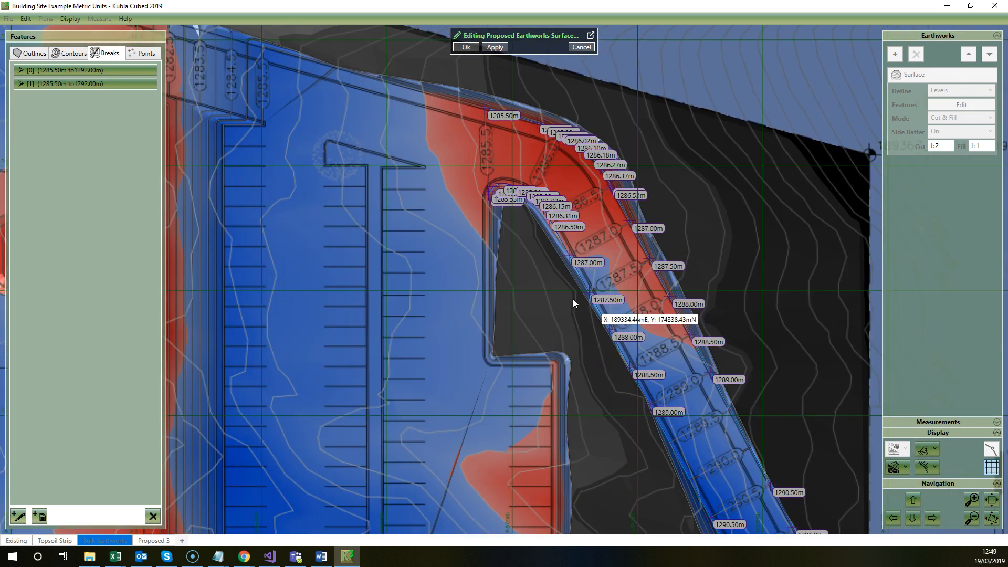
middle_click_drag(573, 300, 556, 296)
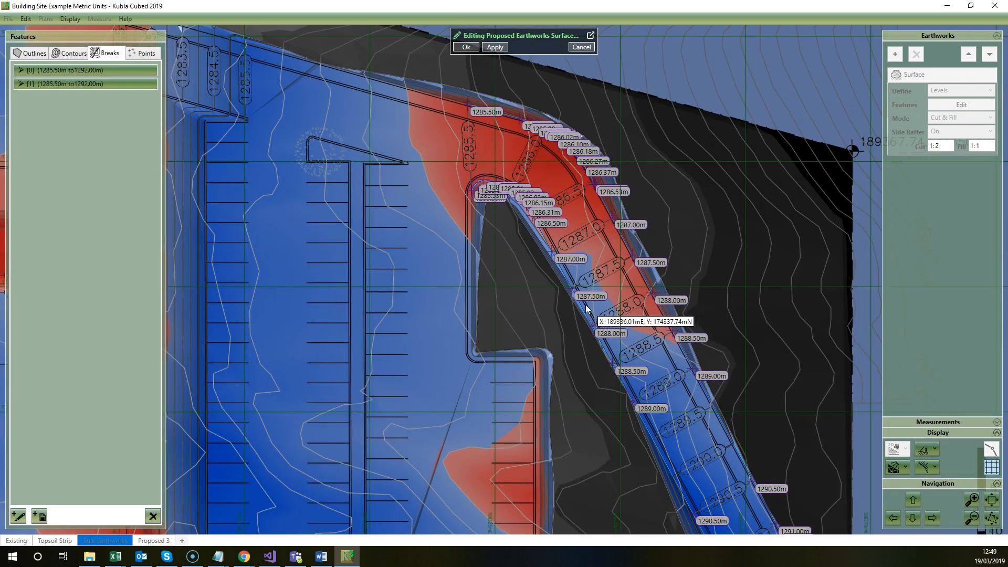
middle_click_drag(599, 329, 525, 227)
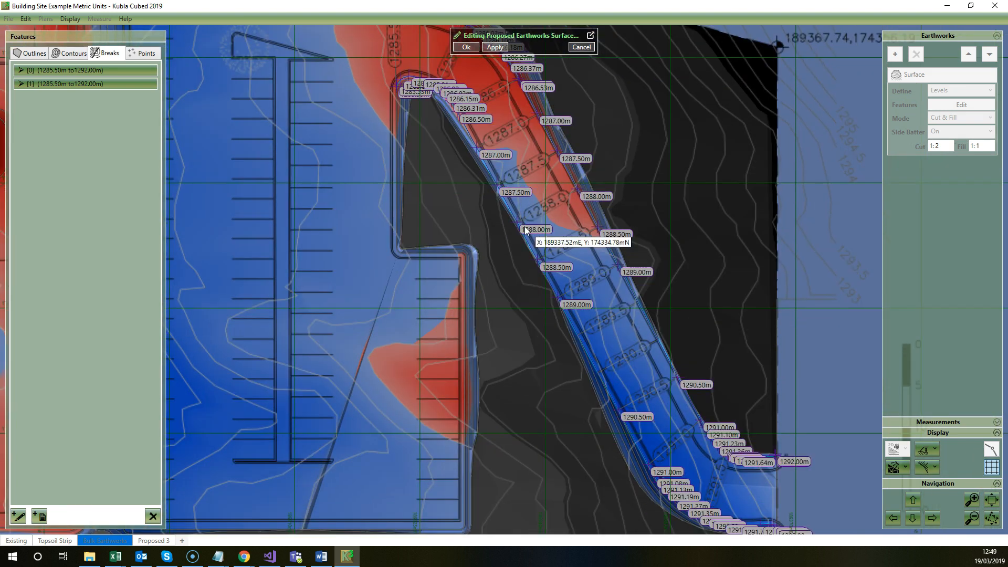
middle_click_drag(569, 366, 556, 312)
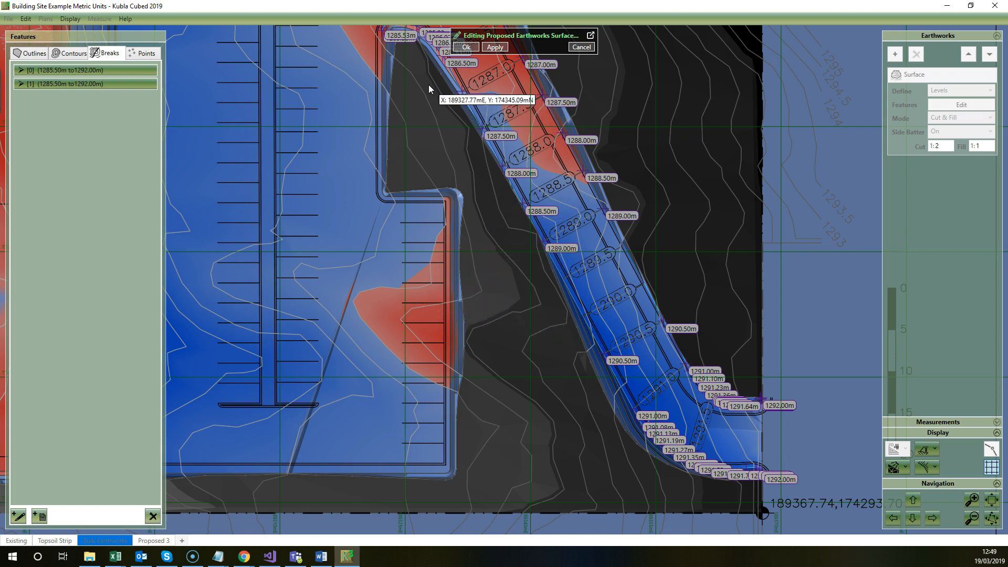
middle_click_drag(440, 115, 423, 140)
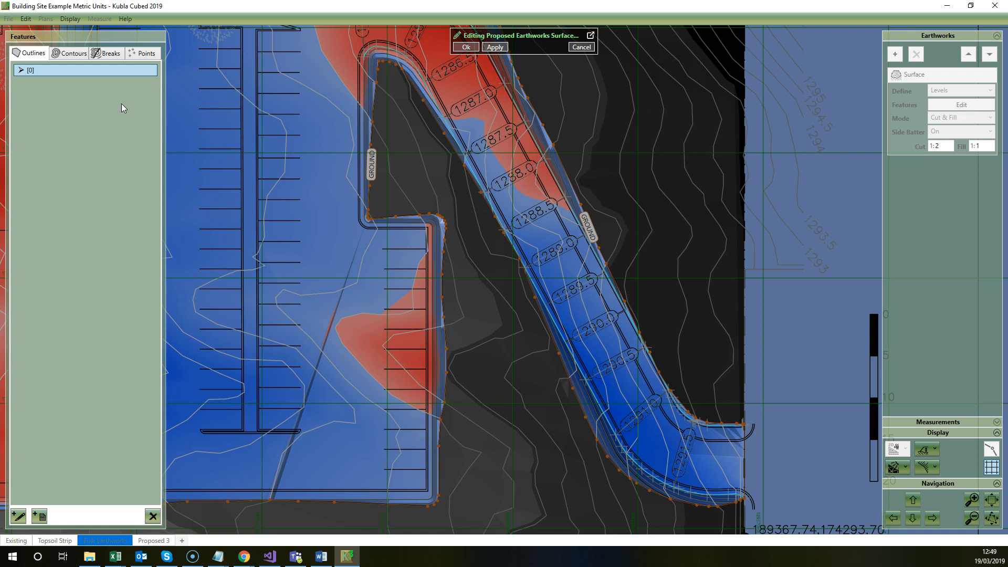
- Start a manual break line on the surface, placing its first point at the west edge of the car park with level 100 m
left_click(118, 51)
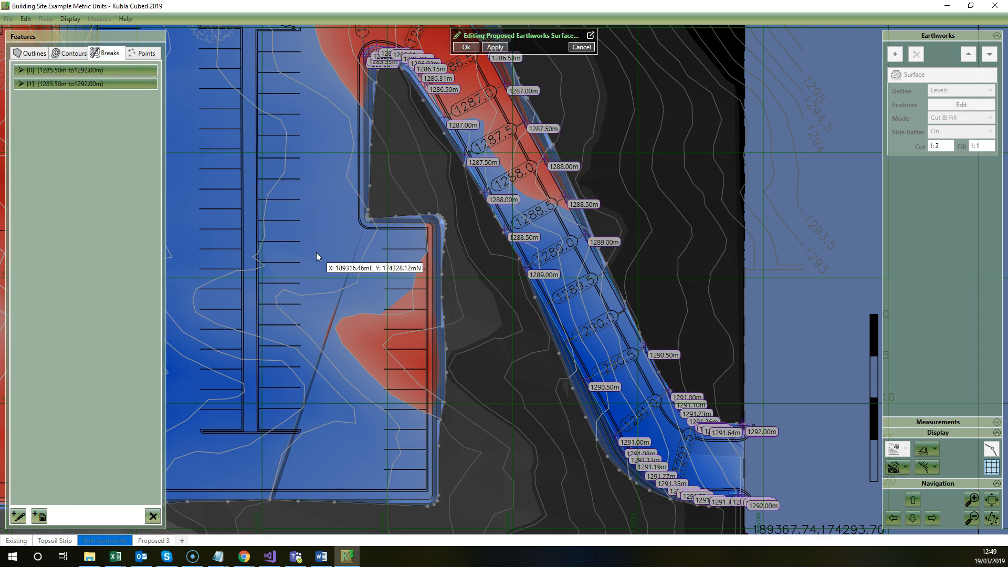
scroll(317, 252, "down", 1)
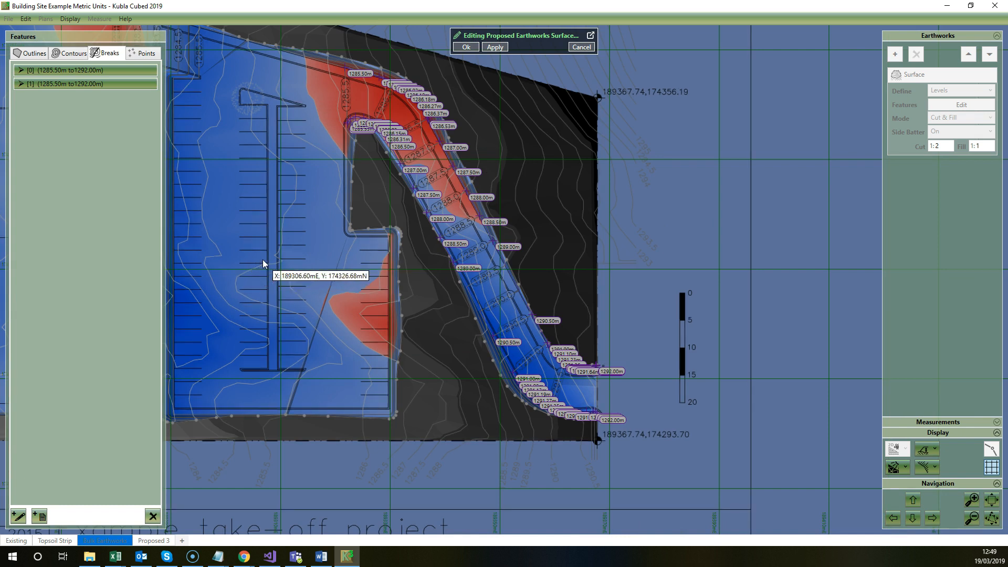
scroll(313, 239, "up", 3)
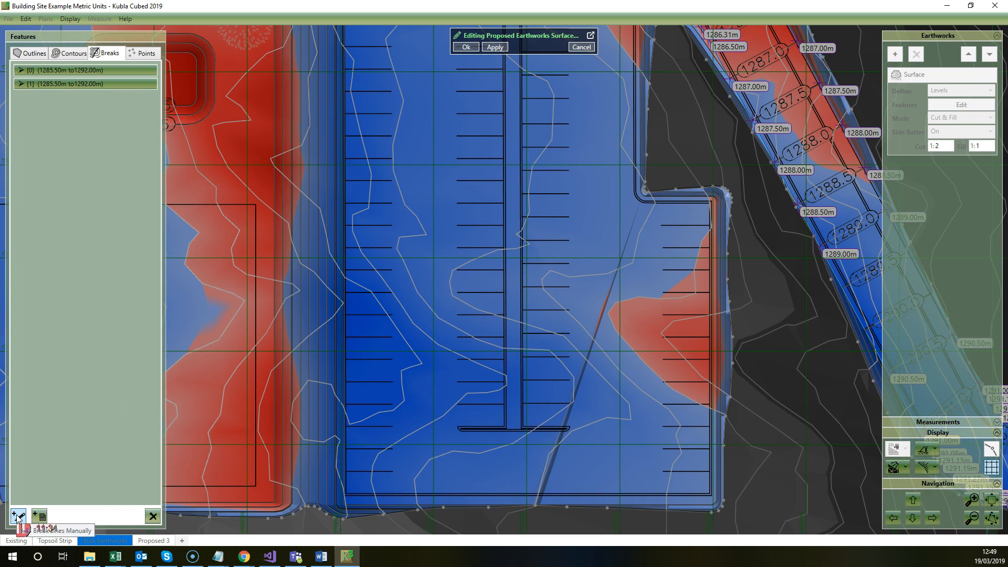
left_click(19, 516)
left_click(350, 149)
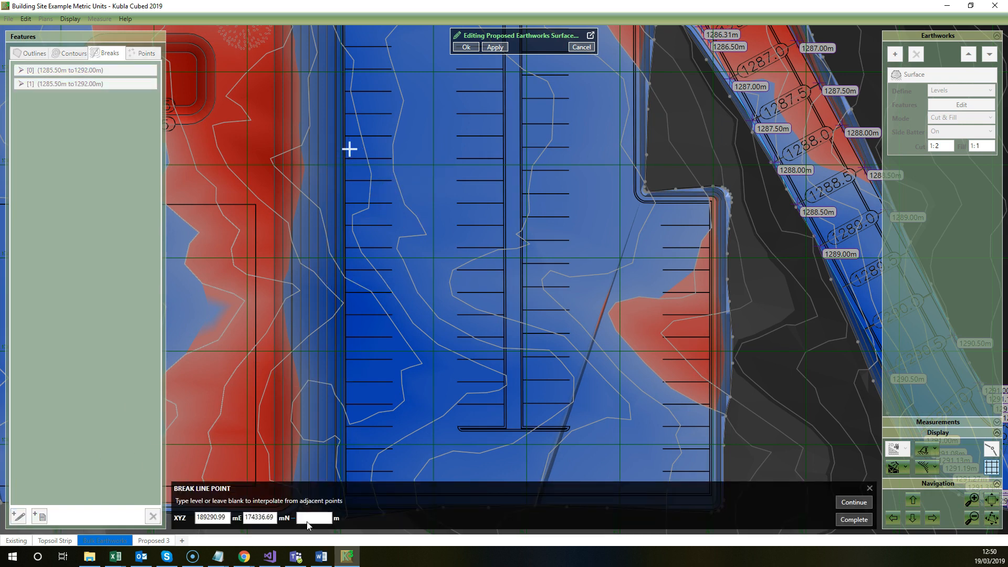
left_click(854, 502)
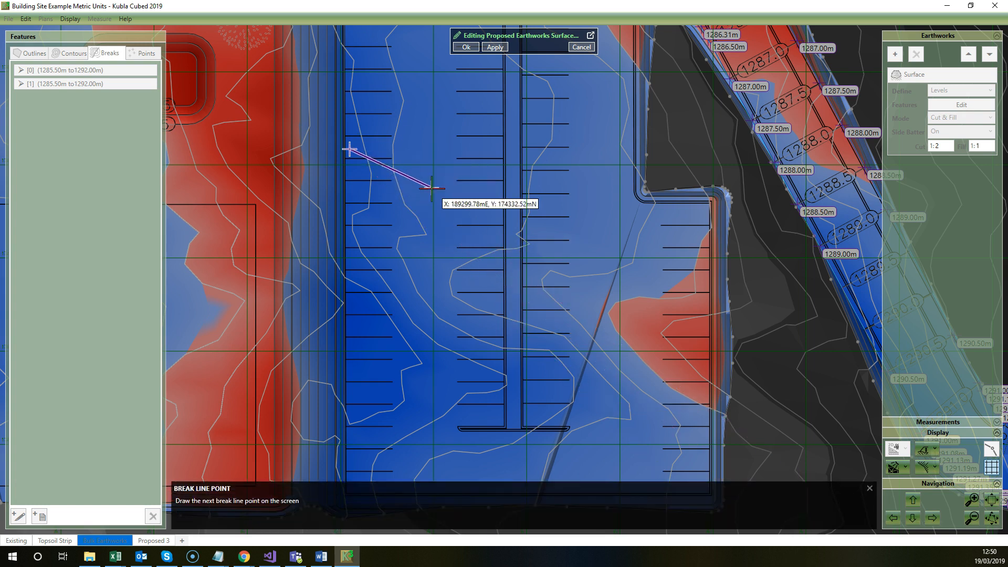
- Extend the break line southeast across the car park with three points without levels and an end point at level 200 m, and finish it
left_click(396, 184)
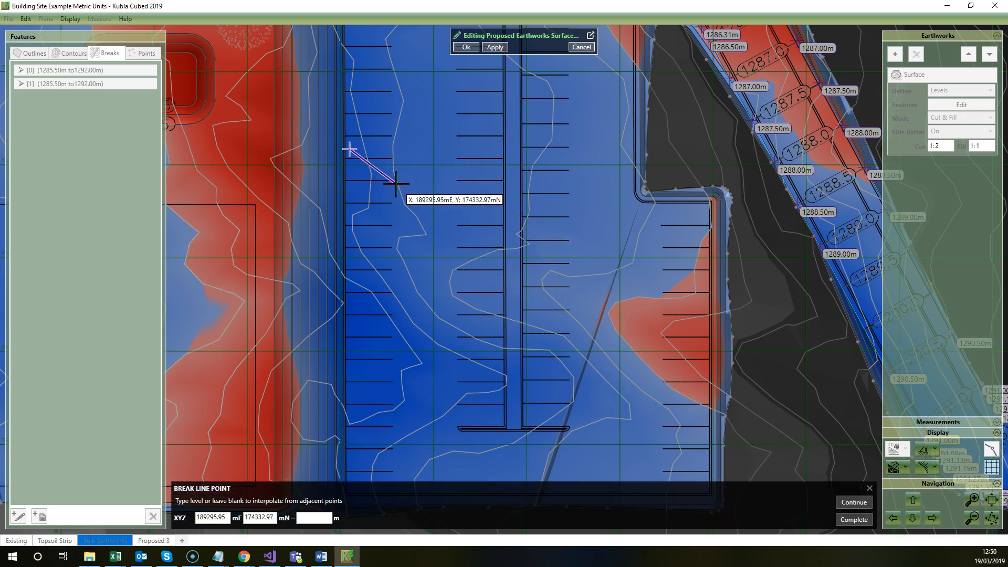
key("Return")
left_click(430, 222)
key("Return")
left_click(487, 251)
key("Return")
left_click(529, 255)
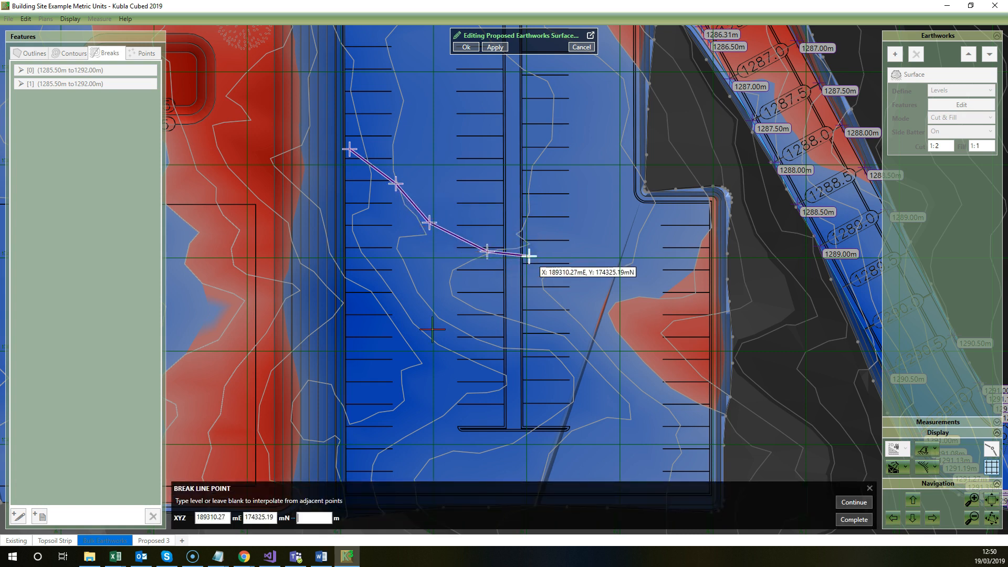
type("200")
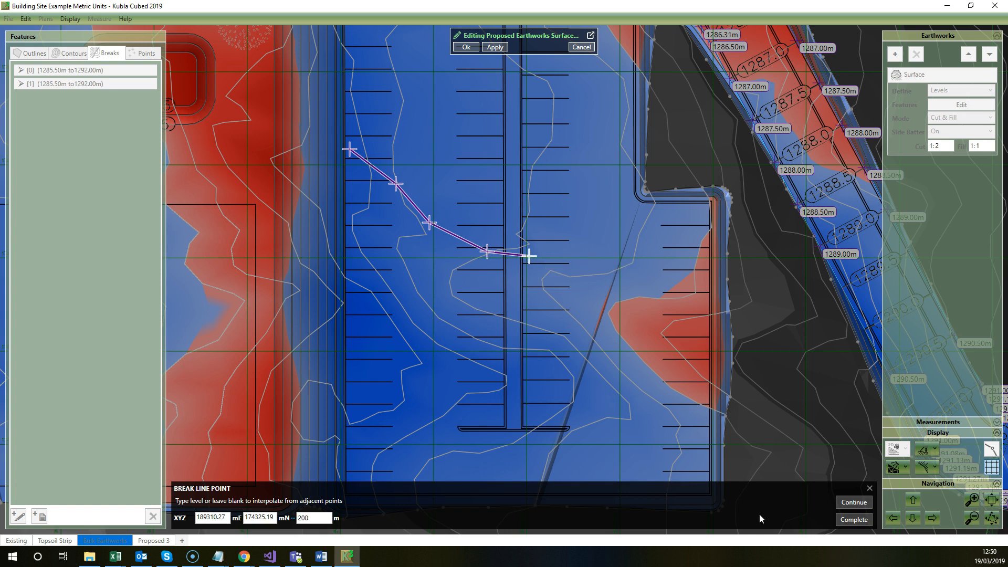
left_click(854, 519)
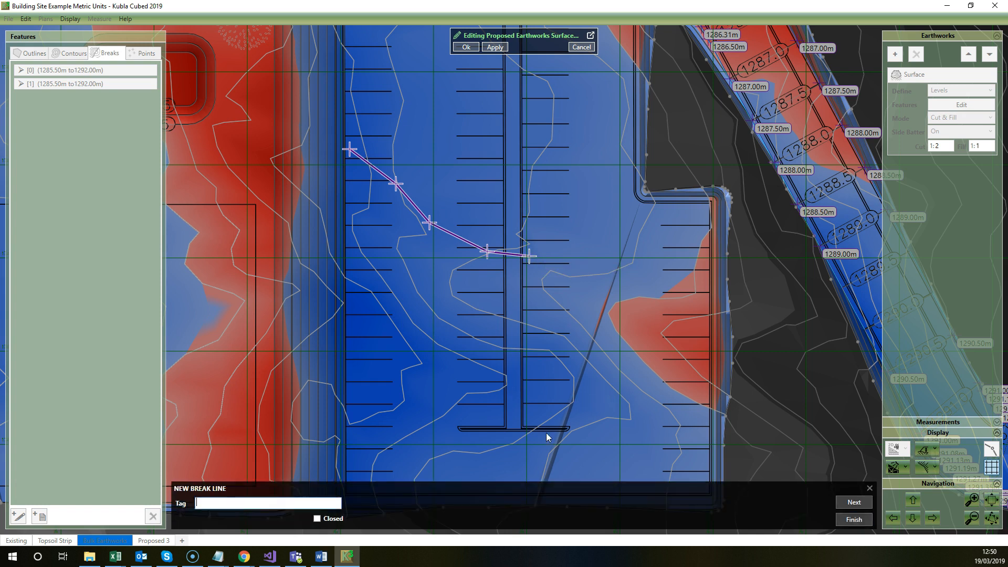
left_click(850, 520)
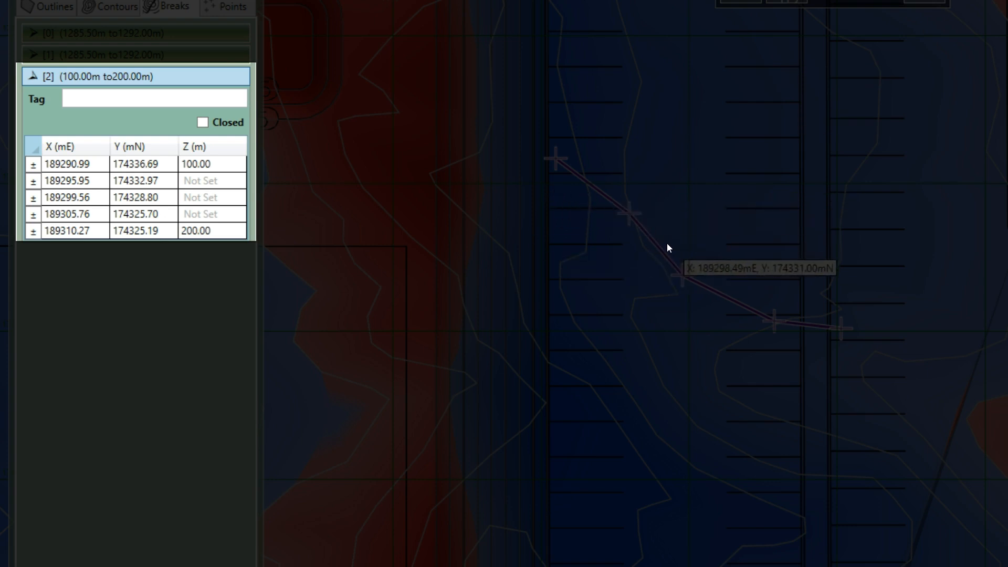
- Reshape the new break line by moving its three intermediate points further south
left_click(627, 212)
left_click_drag(628, 213, 601, 272)
left_click_drag(683, 275, 690, 366)
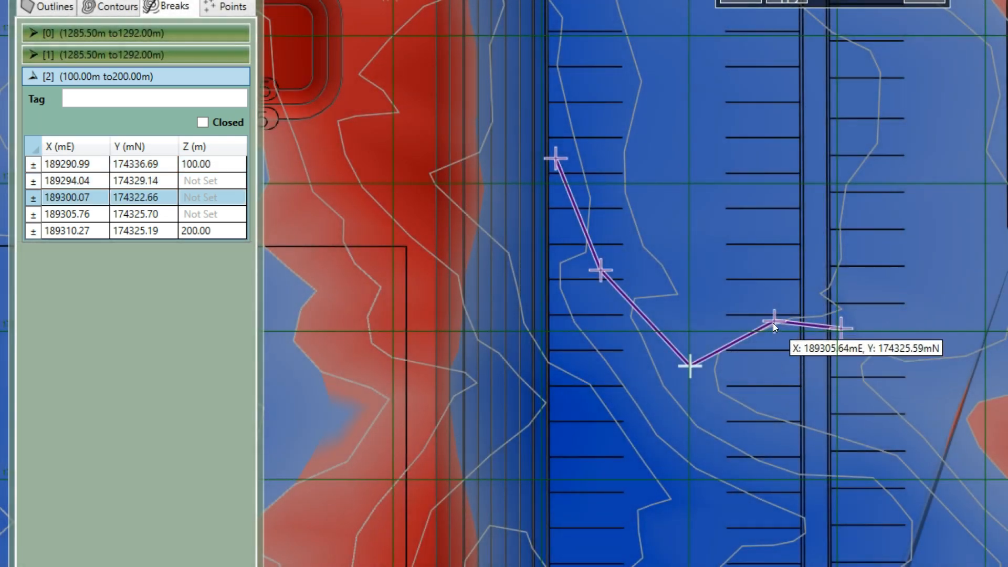
left_click_drag(773, 324, 790, 418)
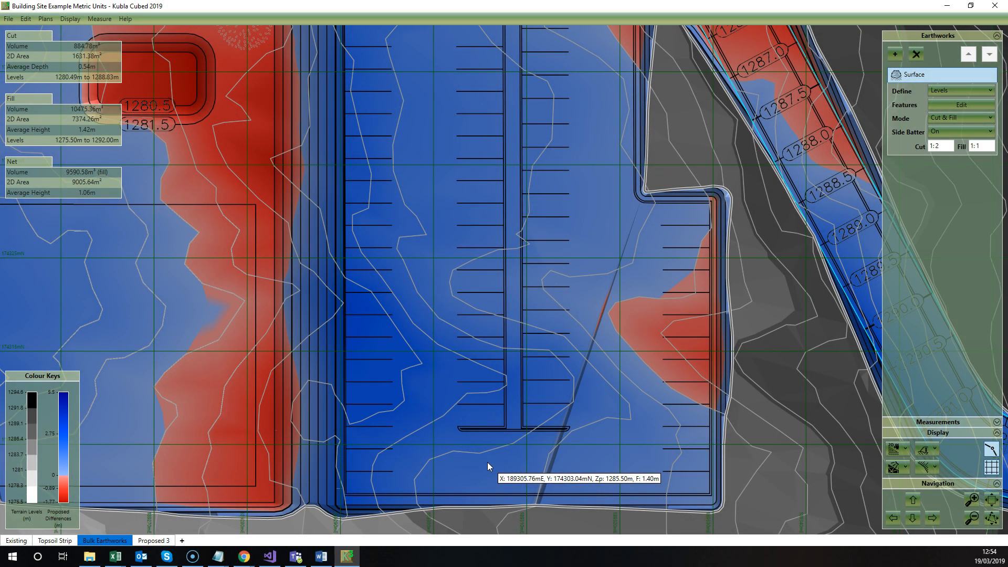
scroll(491, 368, "down", 5)
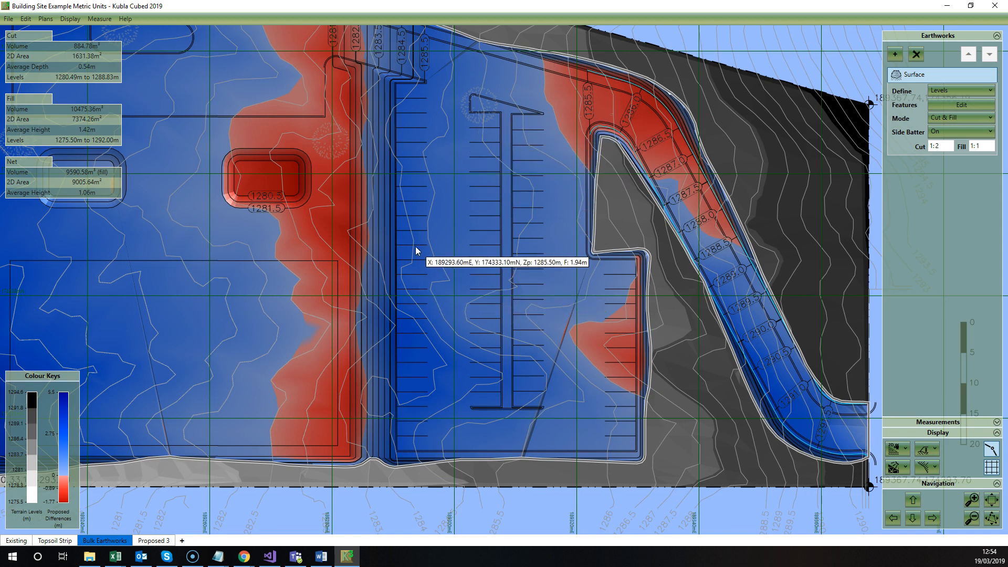
scroll(418, 284, "down", 2)
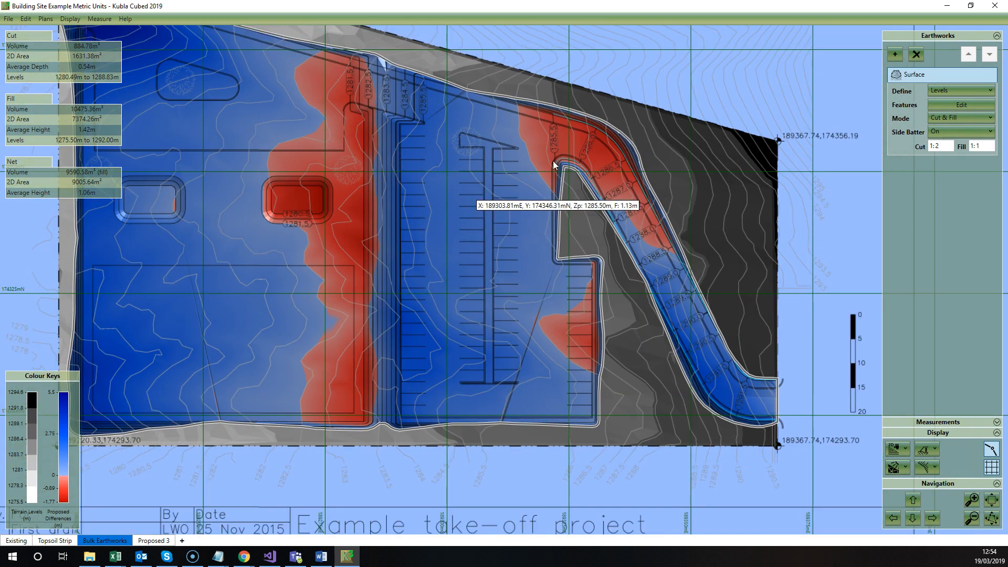
left_click(9, 19)
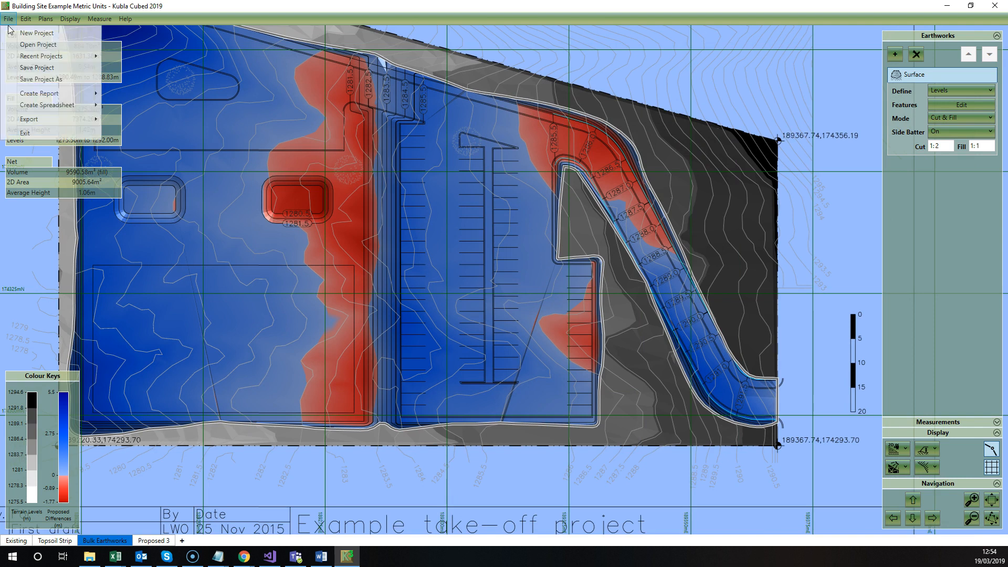
mouse_move(61, 107)
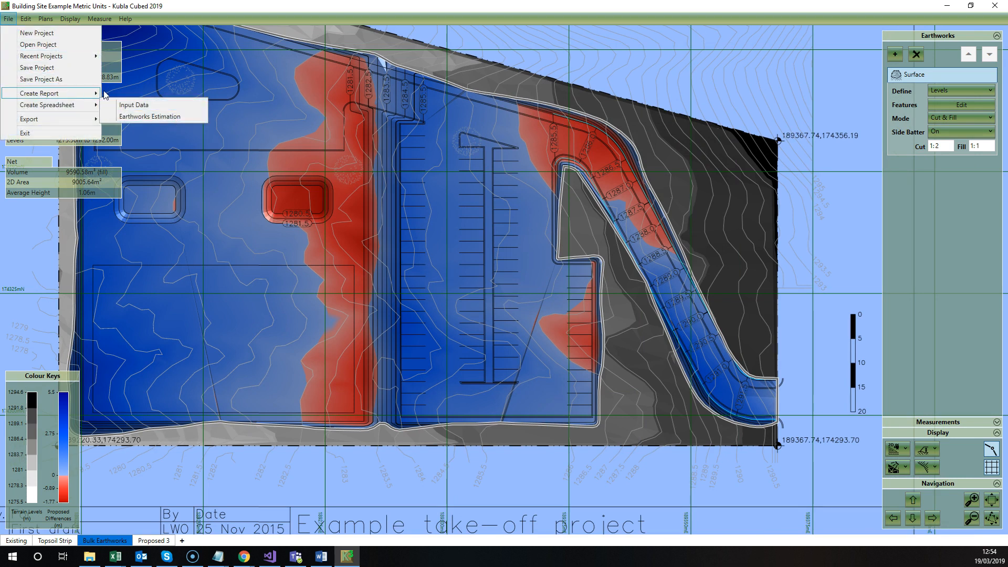
left_click(491, 141)
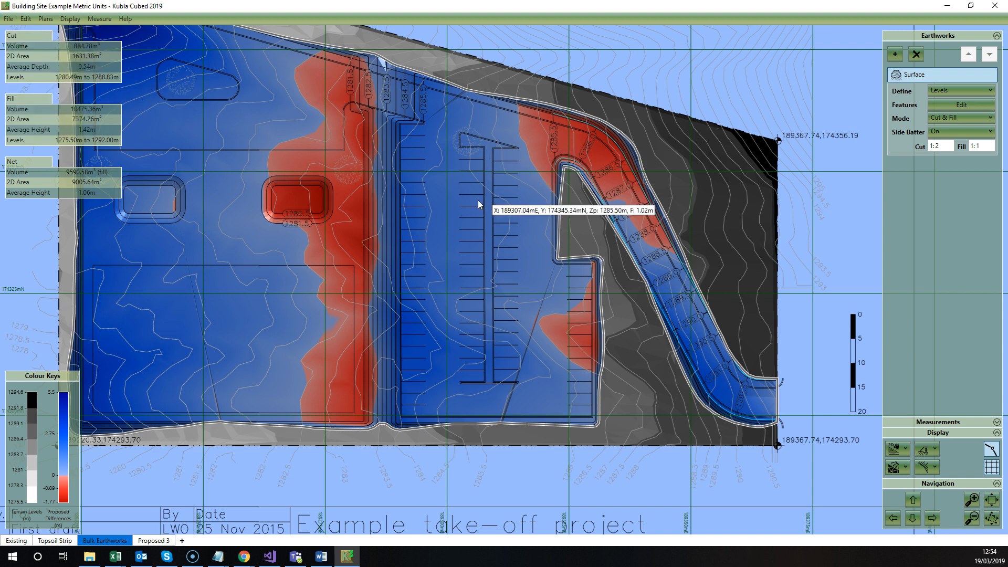
- Add an area measurement with a six-point outline on the ground east of the access ramp
left_click(929, 423)
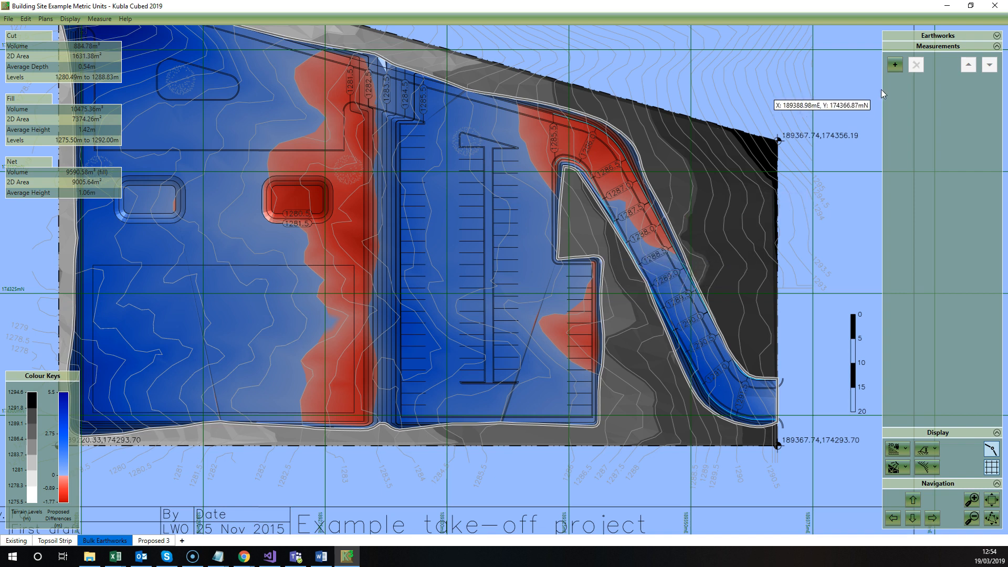
left_click(896, 65)
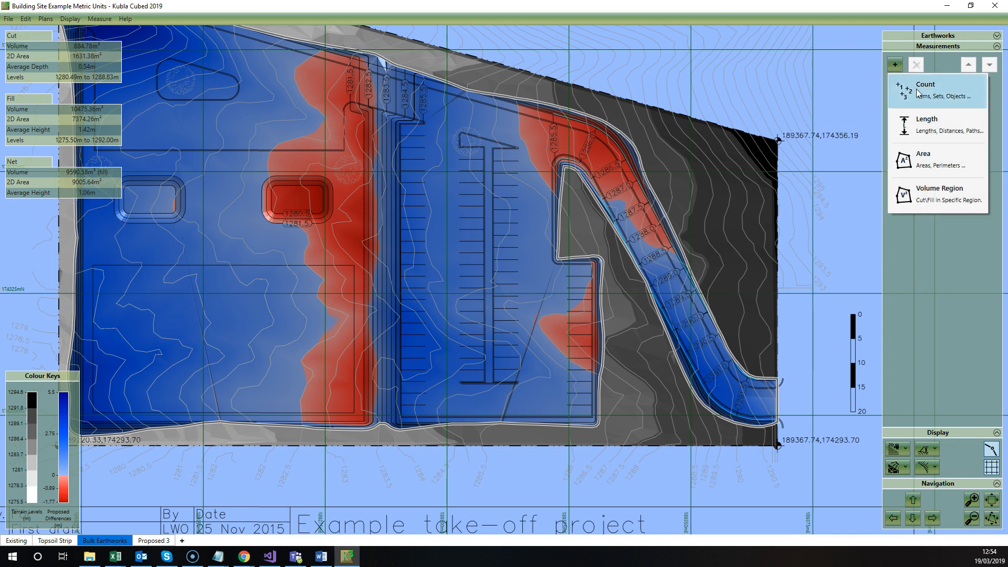
left_click(925, 162)
left_click(698, 179)
left_click(674, 201)
left_click(692, 250)
left_click(739, 289)
left_click(757, 240)
left_click(748, 193)
right_click(755, 171)
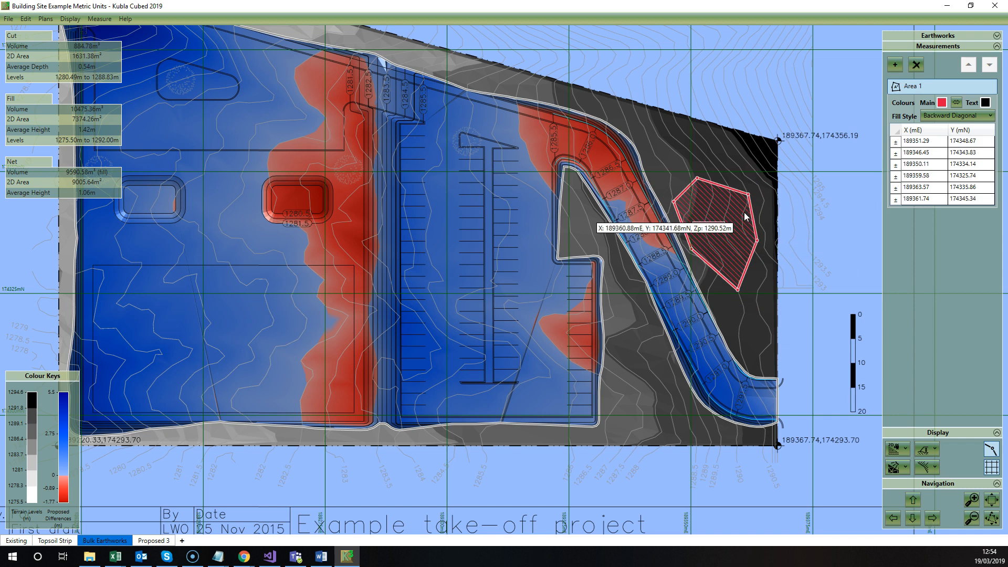
- Add a volume region measurement with a four-point outline around the southeast part of the car park
scroll(747, 223, "up", 2)
scroll(747, 223, "up", 1)
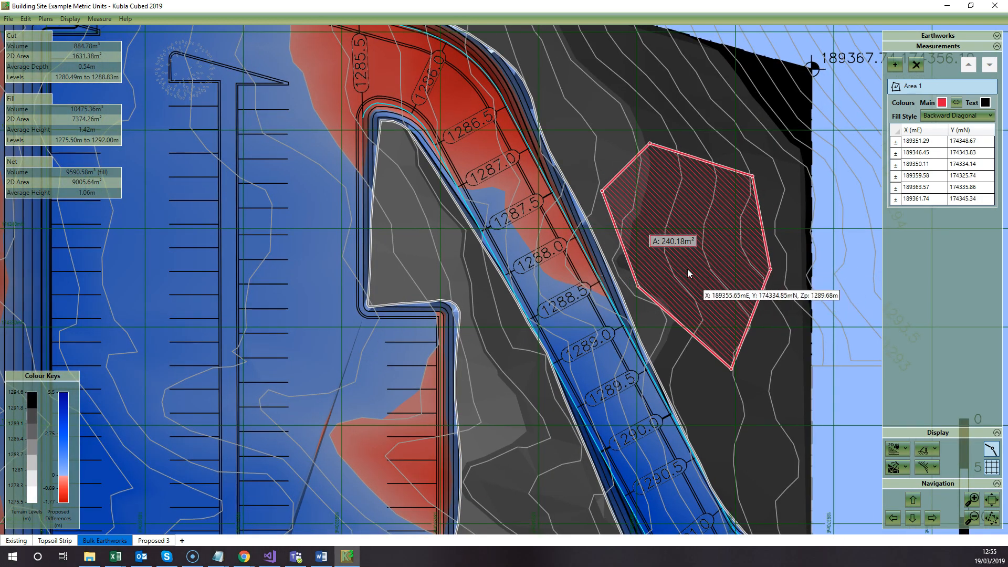
left_click_drag(693, 280, 689, 213)
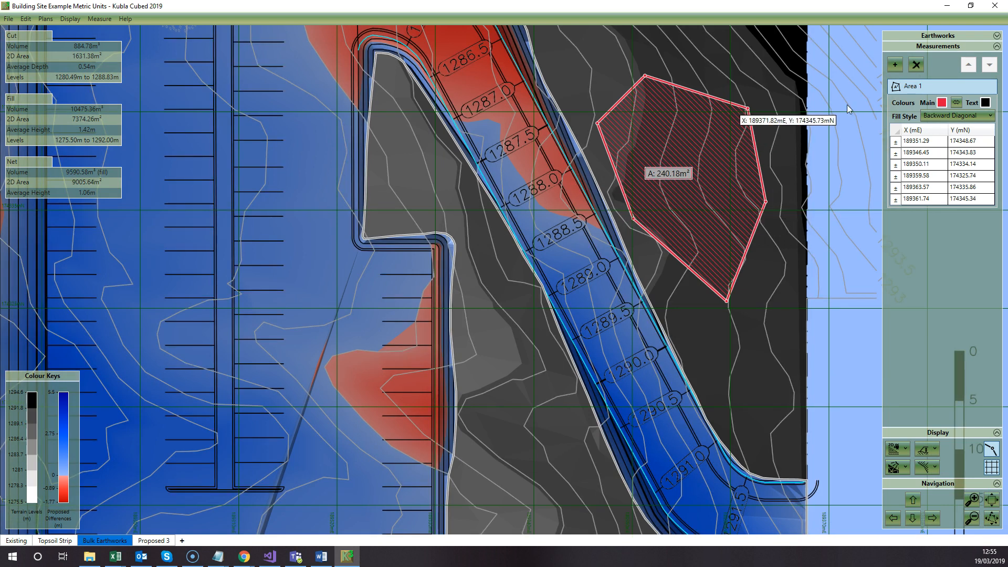
left_click_drag(641, 275, 652, 233)
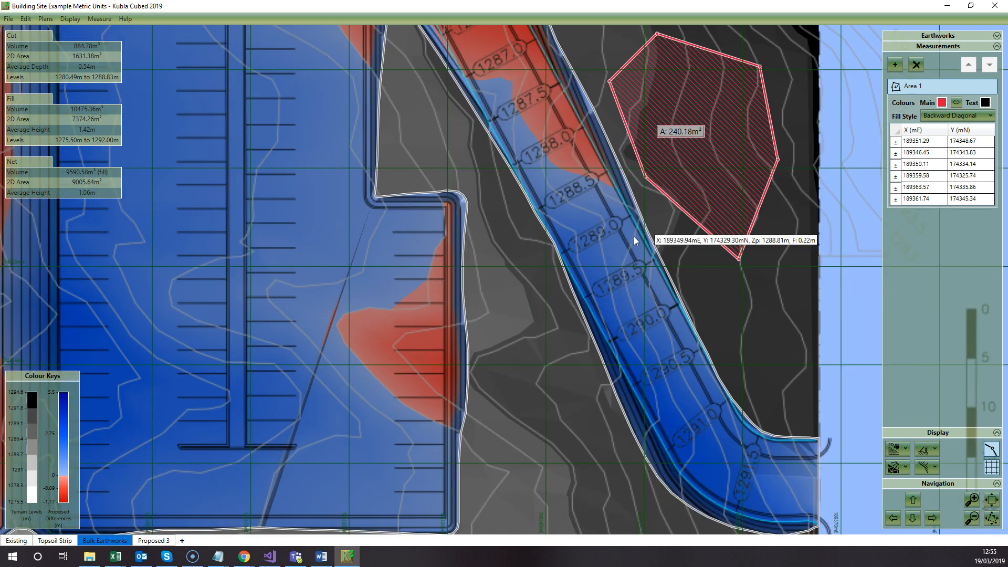
scroll(542, 265, "down", 1)
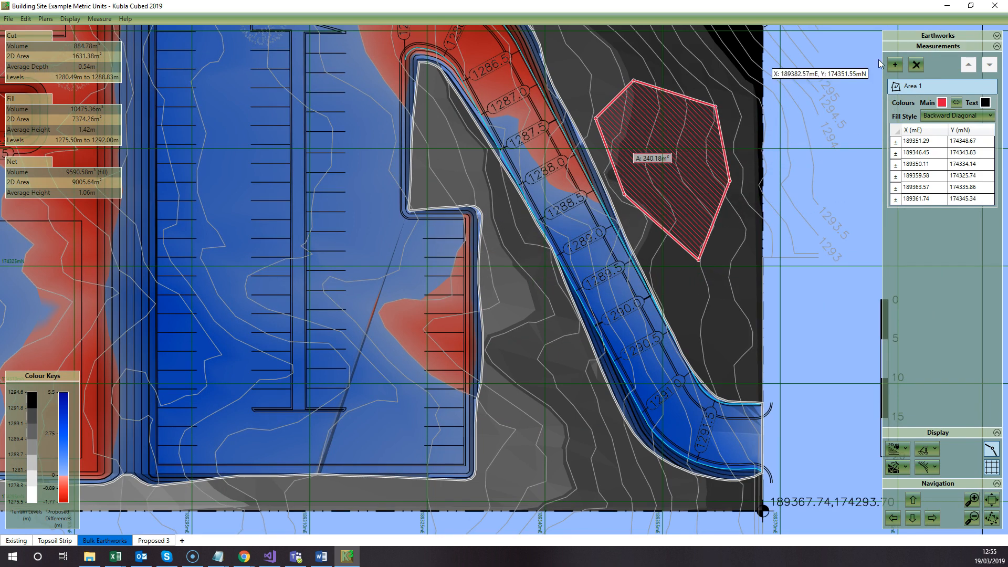
left_click(896, 66)
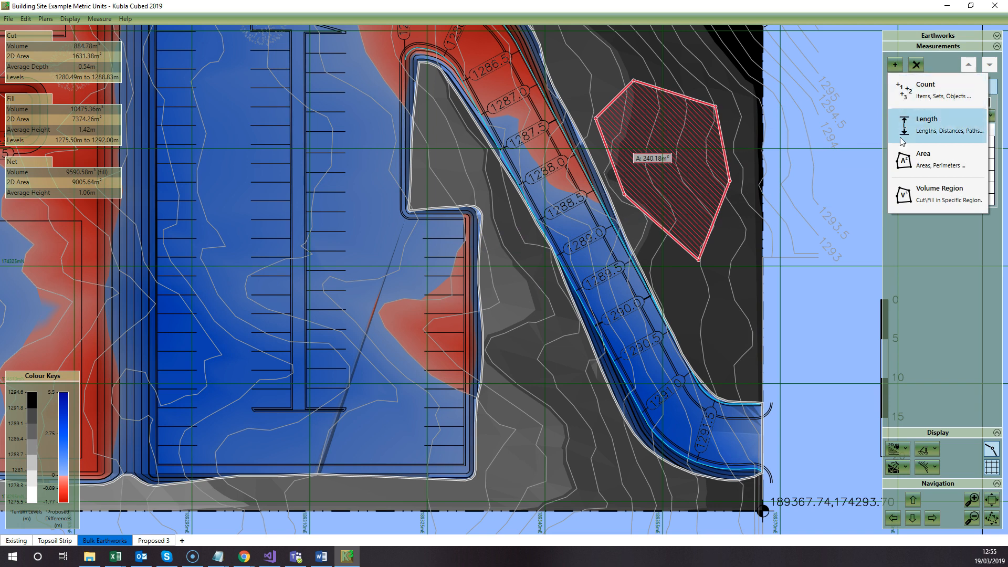
left_click(924, 202)
left_click(482, 247)
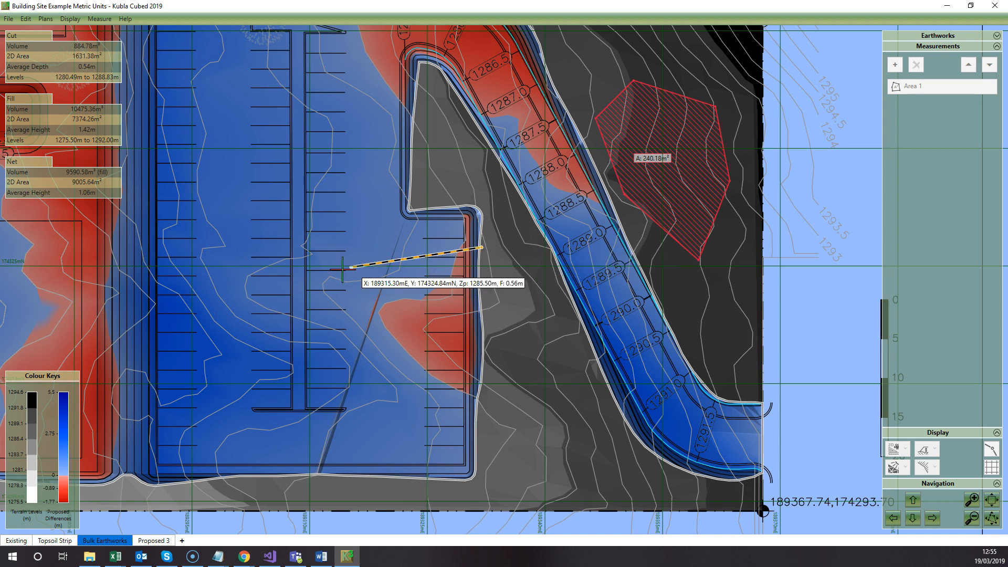
left_click(319, 272)
left_click(225, 492)
double_click(516, 480)
scroll(462, 360, "down", 1)
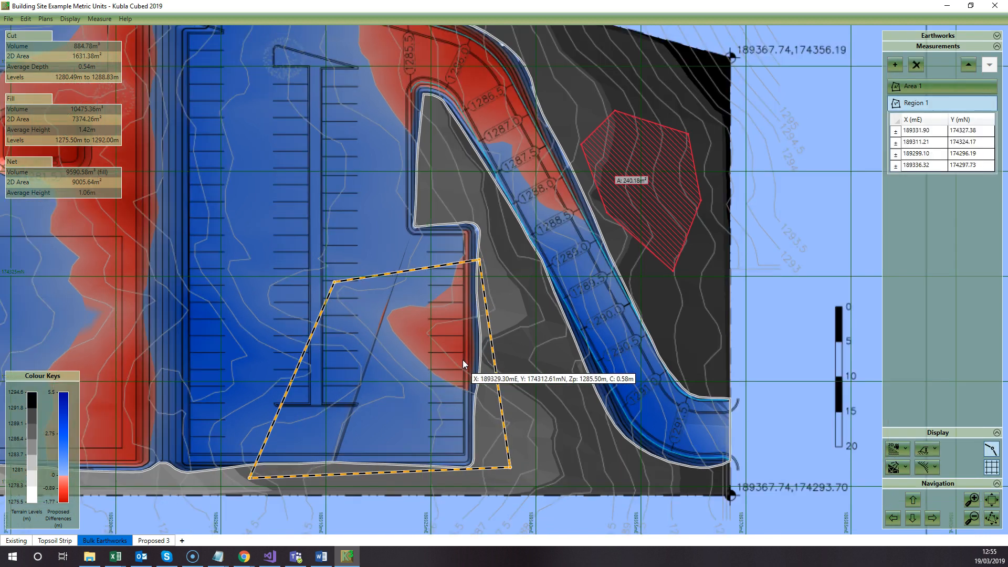
scroll(462, 360, "down", 2)
middle_click_drag(269, 283, 316, 288)
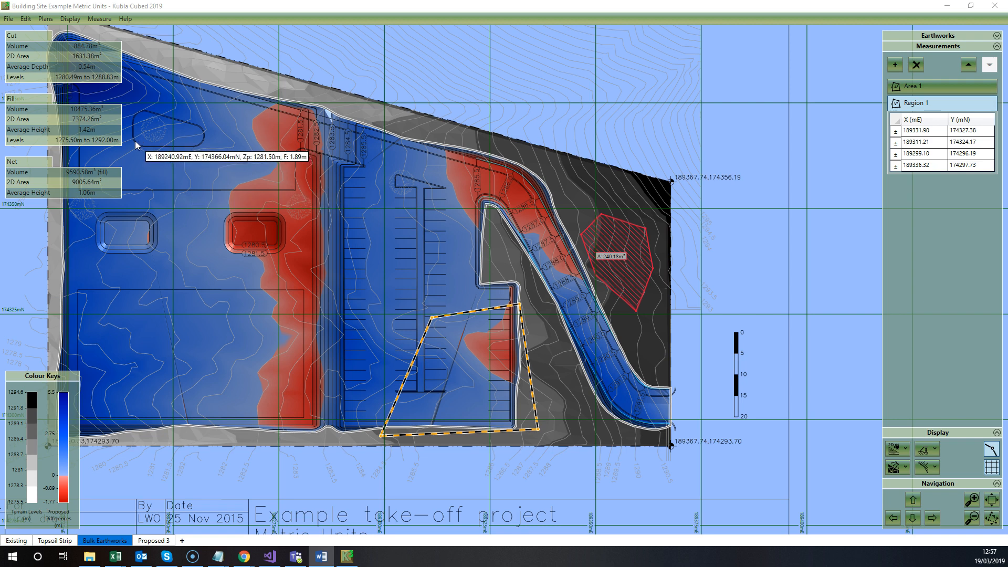
- Examine the drawing file formats offered for the CAD export of the Existing and Bulk Earthworks phases, and cancel the export
left_click(8, 18)
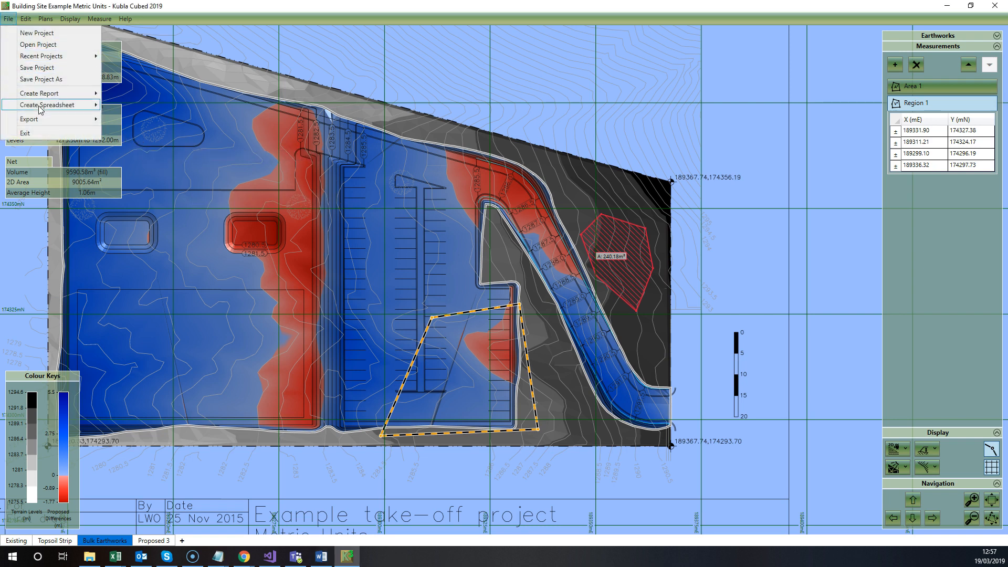
left_click(131, 143)
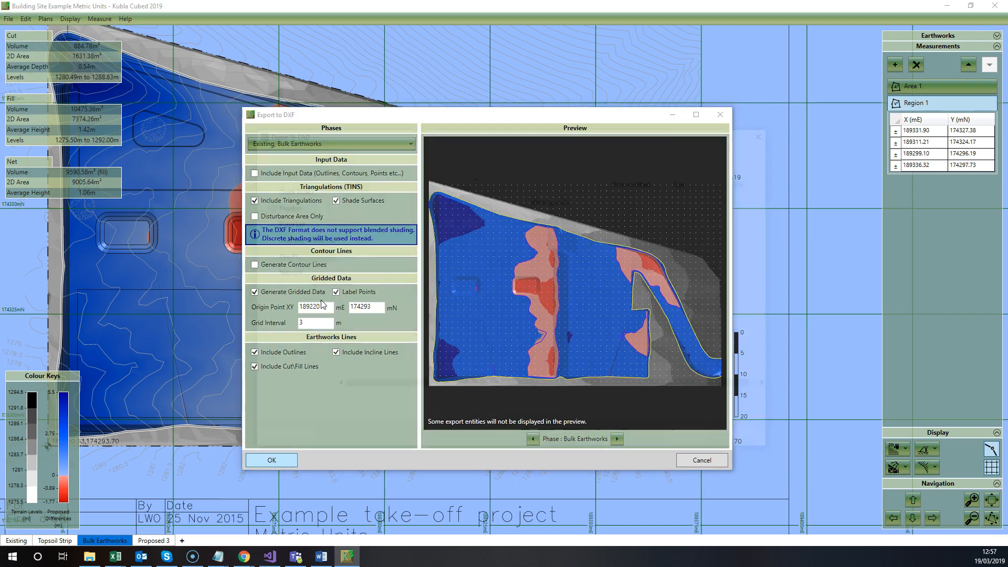
key("Return")
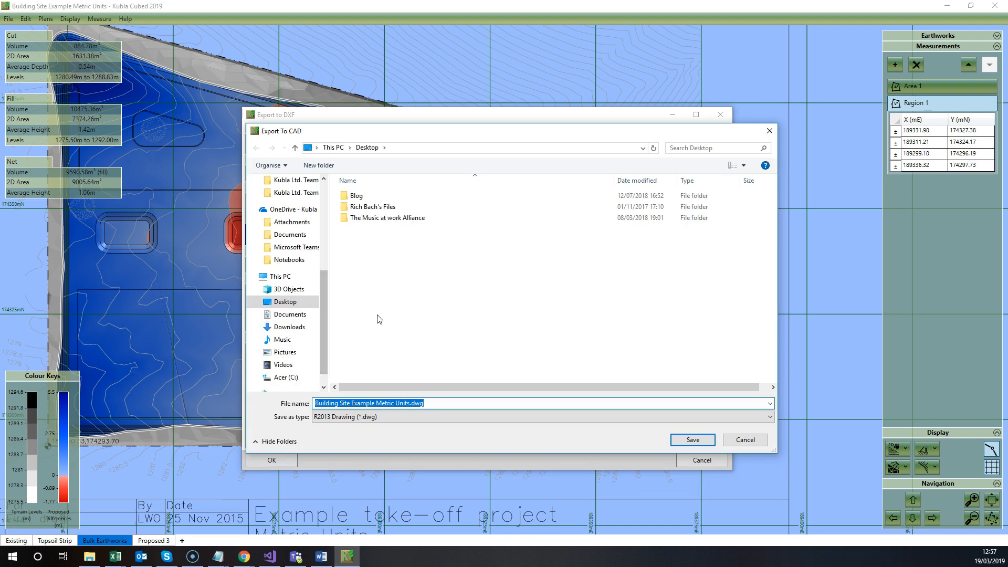
left_click(465, 417)
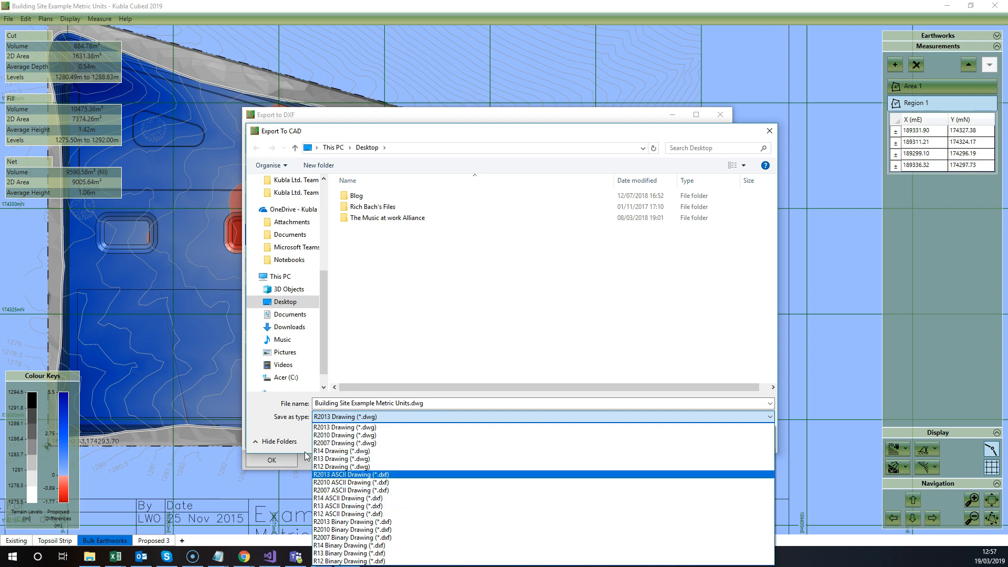
left_click(284, 437)
left_click(746, 441)
left_click(702, 460)
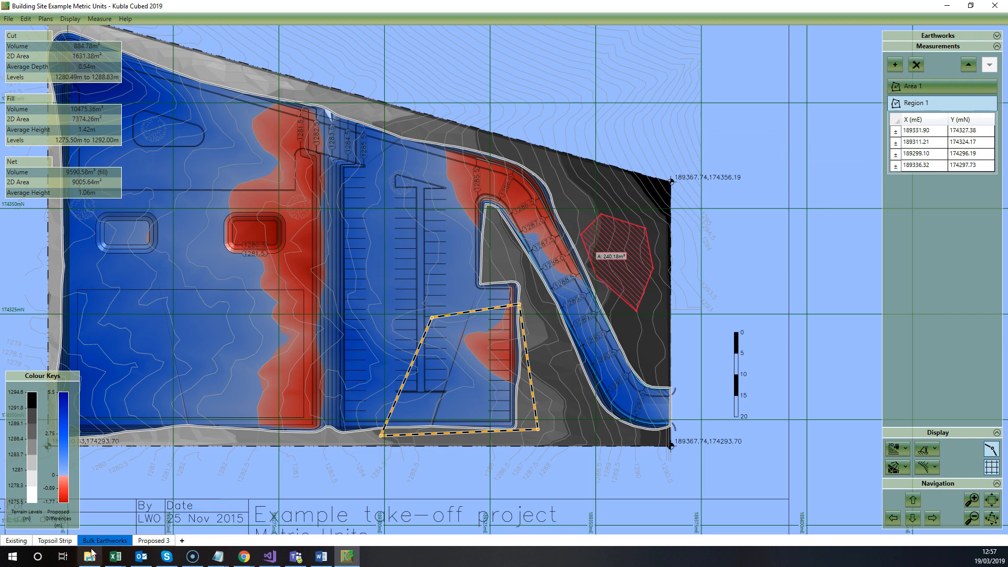
- Reopen the Bulk Earthworks surface's features for editing and examine its contours
left_click(55, 541)
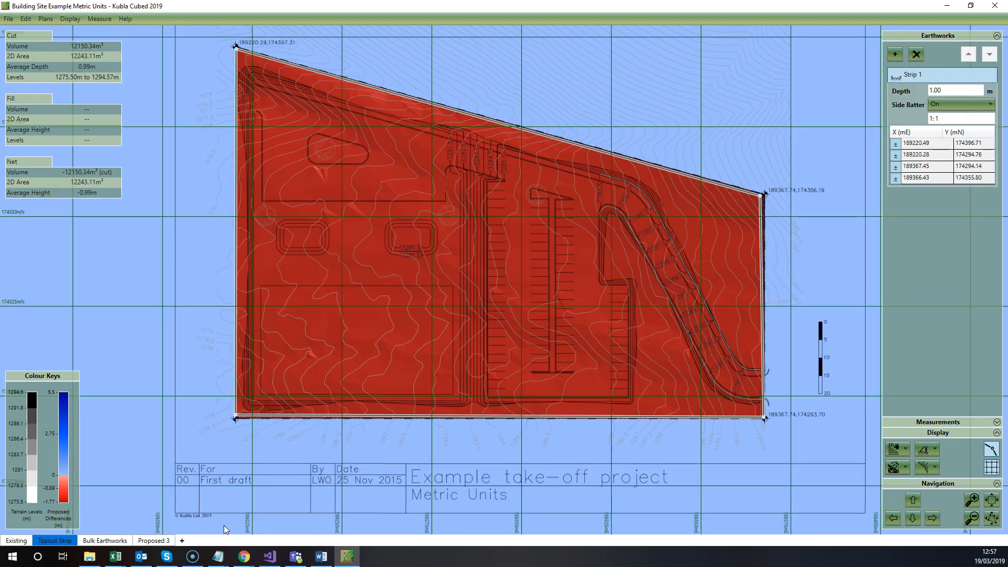
left_click(108, 541)
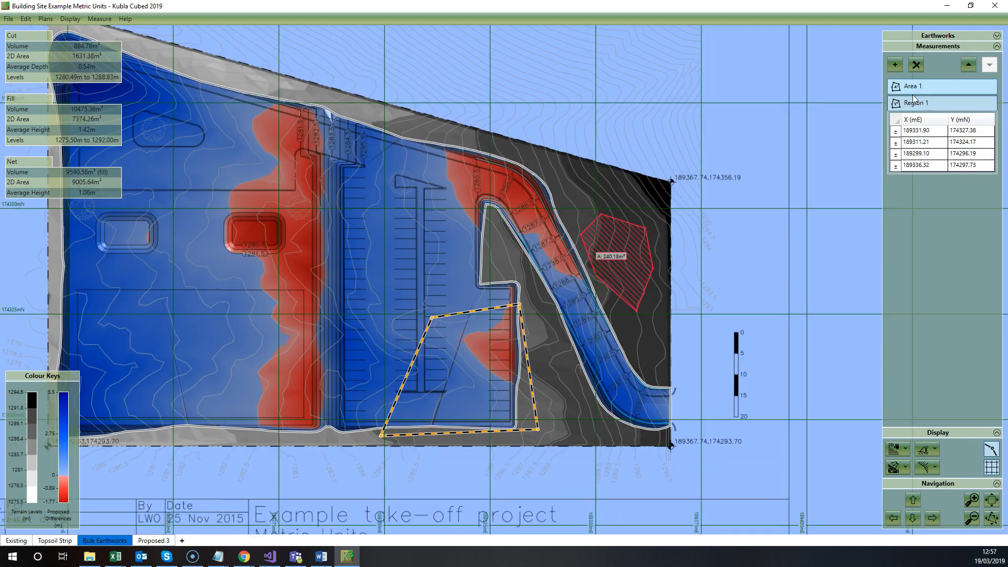
left_click(929, 35)
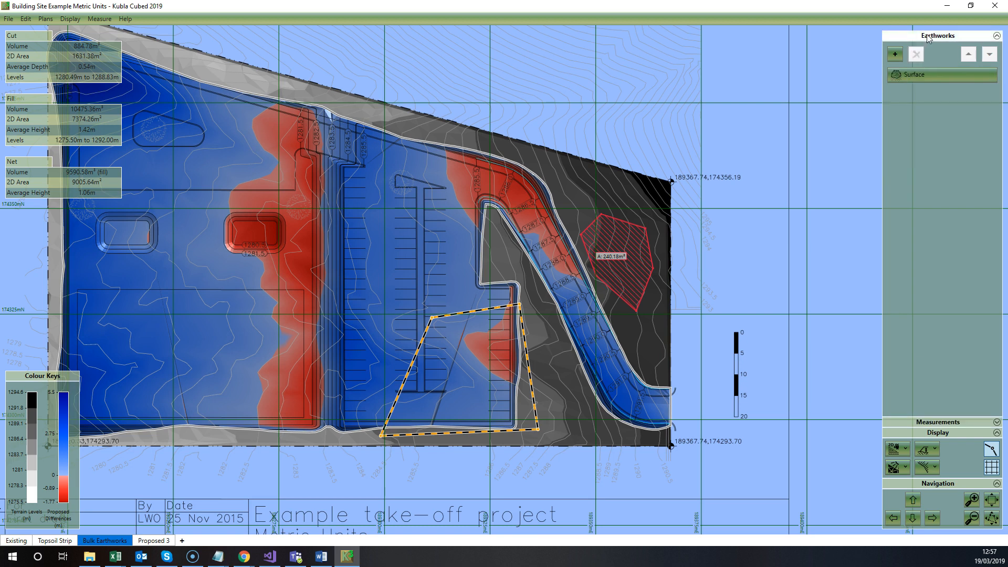
left_click(930, 74)
left_click(953, 105)
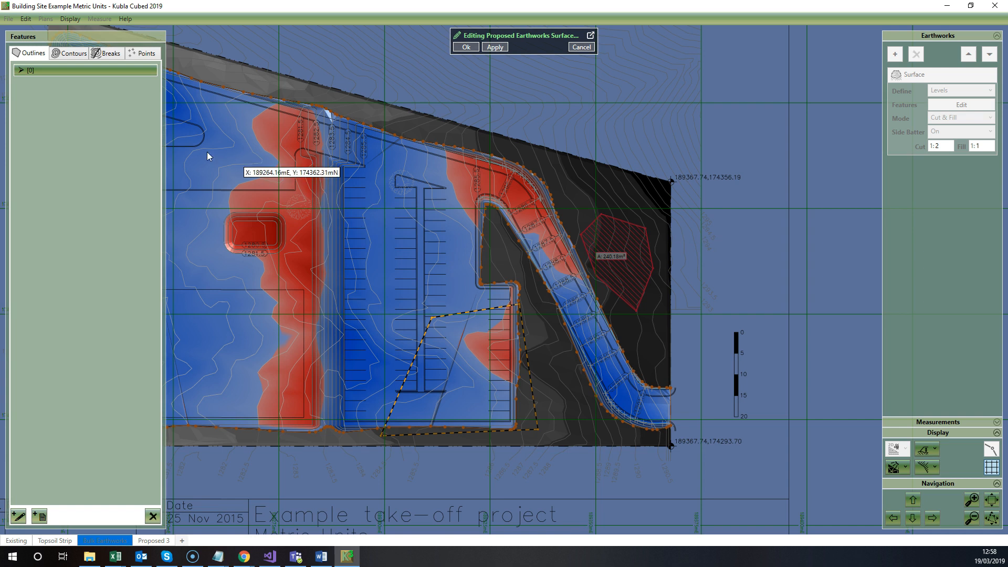
left_click(73, 54)
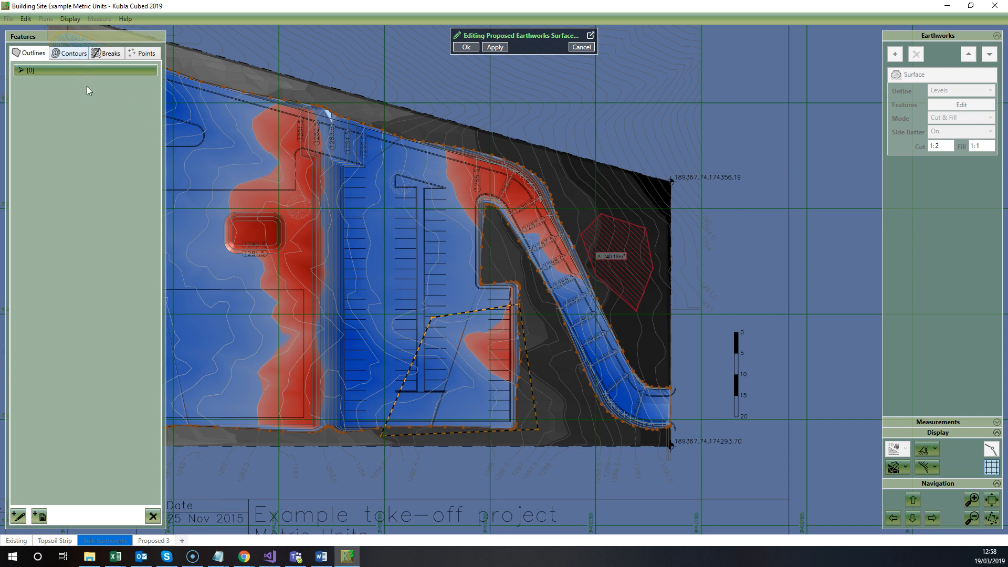
middle_click_drag(251, 282, 367, 301)
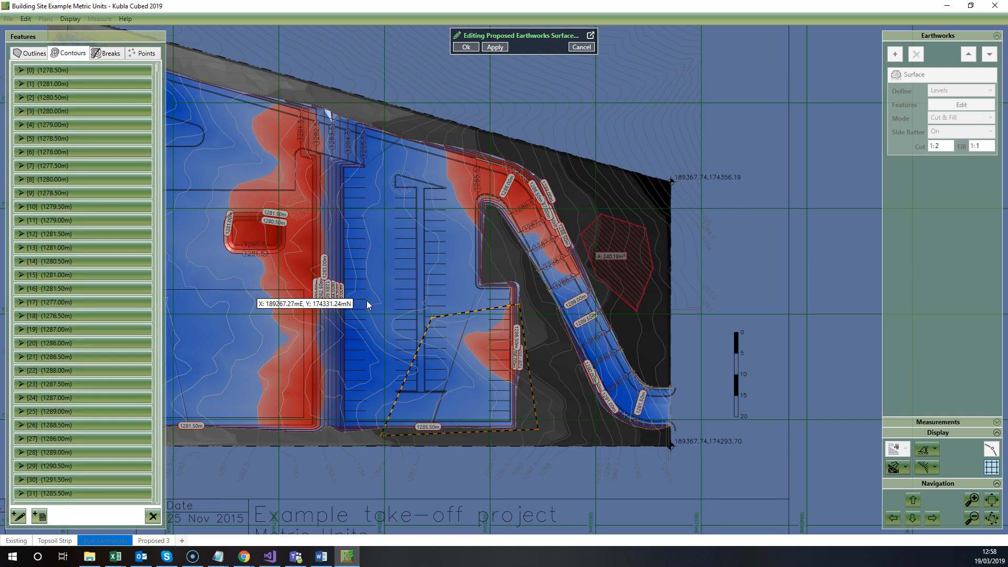